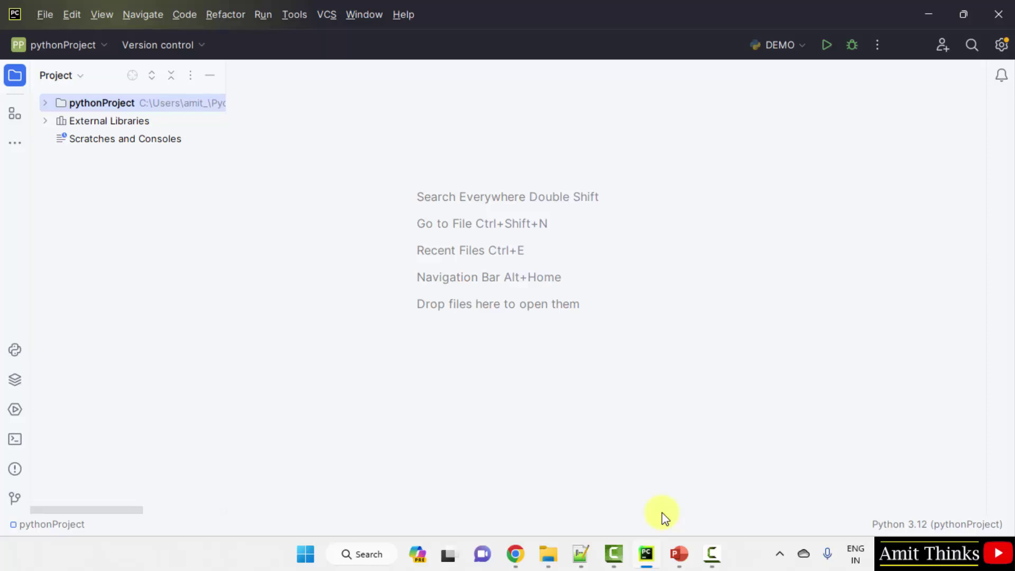
Step: Create the MatplotlibLegend project with its own Python 3.12 virtual environment and open it in a new window
left_click(44, 14)
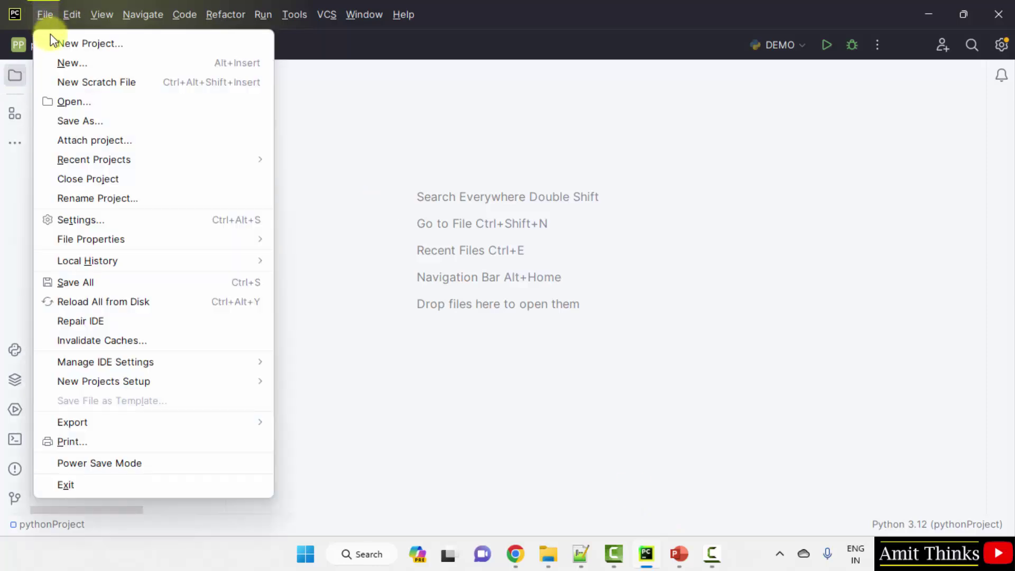
left_click(220, 44)
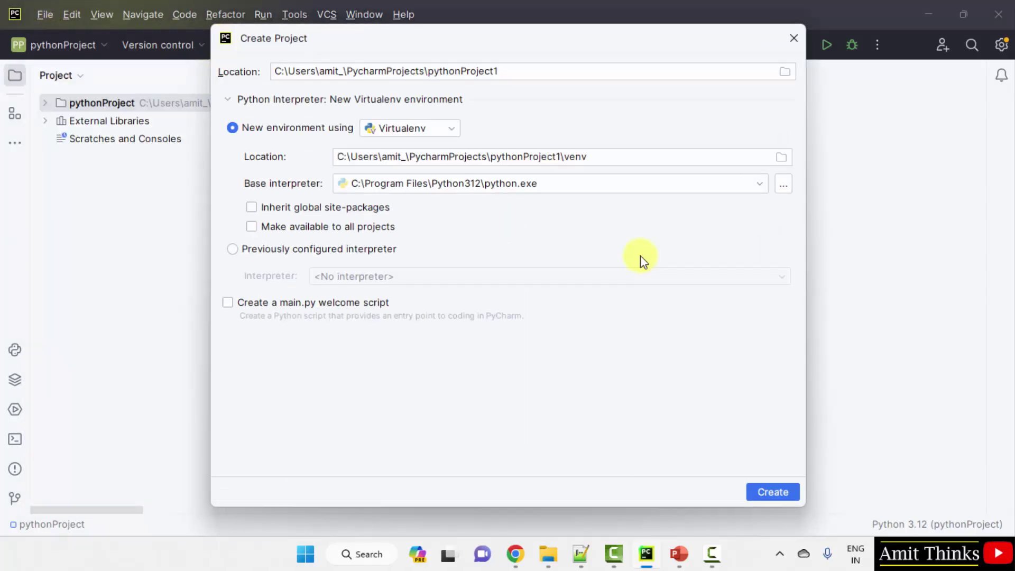
left_click_drag(432, 74, 552, 75)
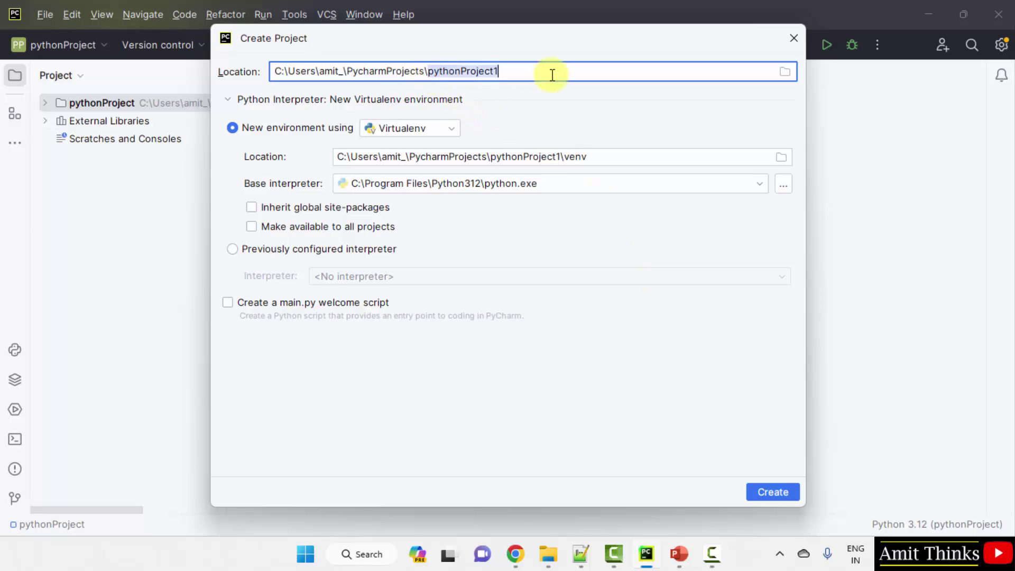
type("Matplot")
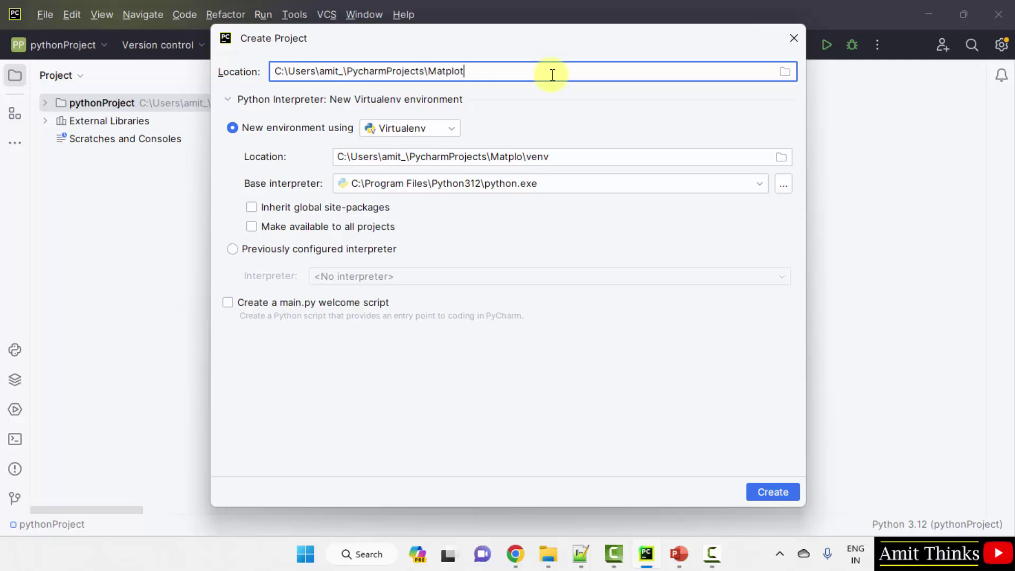
type("libLegend")
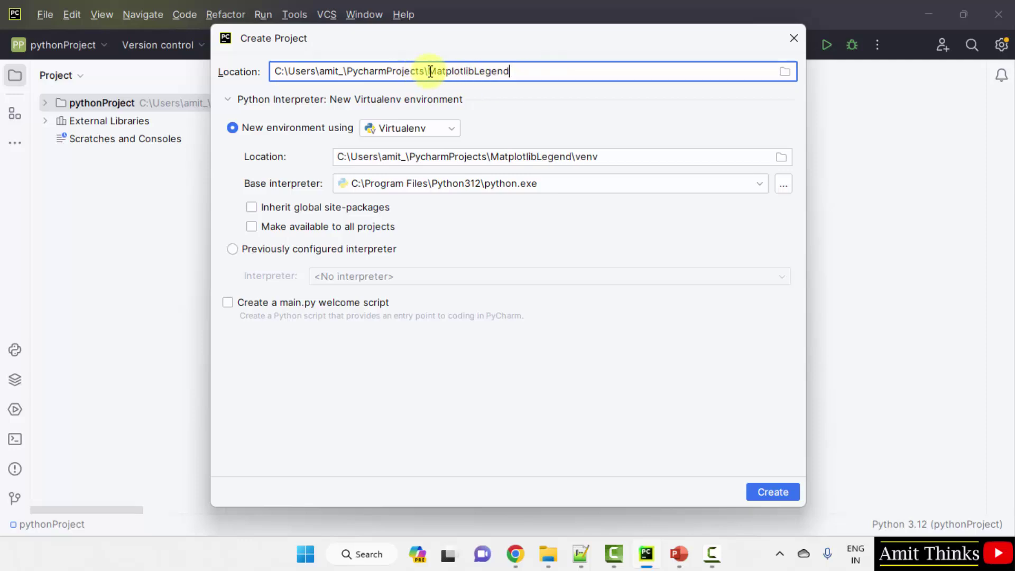
left_click_drag(428, 71, 533, 71)
left_click(532, 71)
left_click_drag(428, 71, 274, 71)
left_click(321, 72)
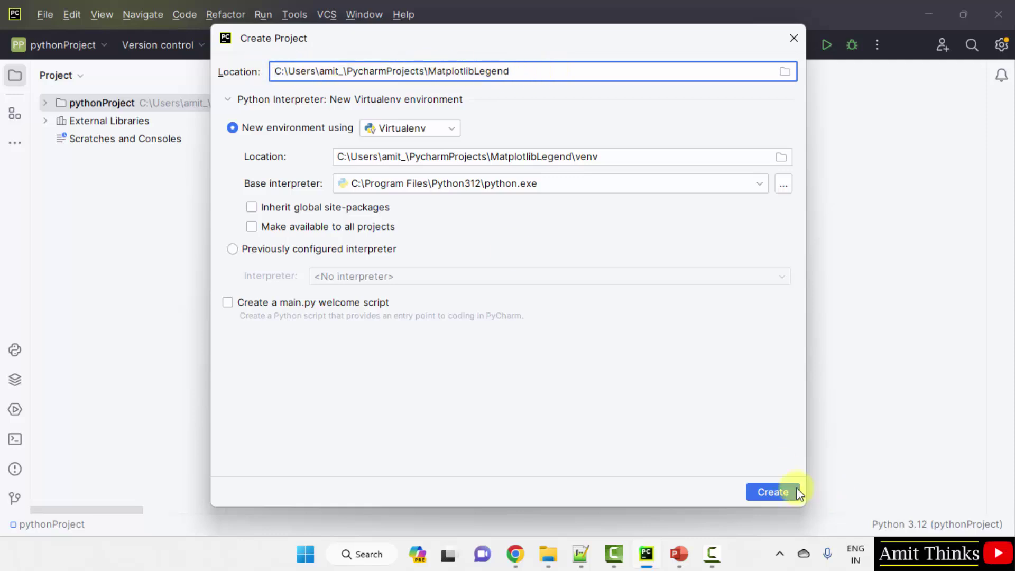
left_click(774, 493)
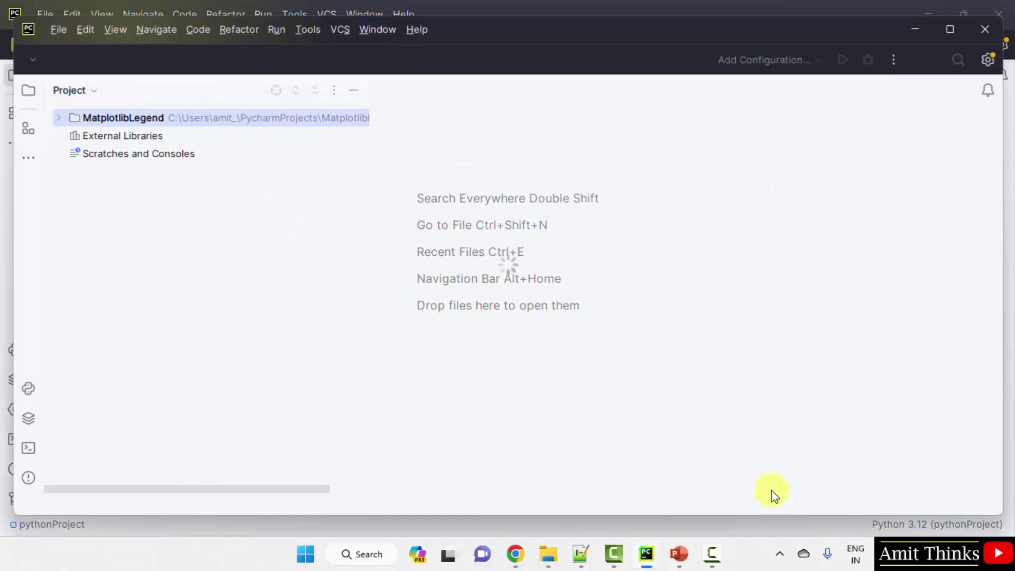
left_click(956, 32)
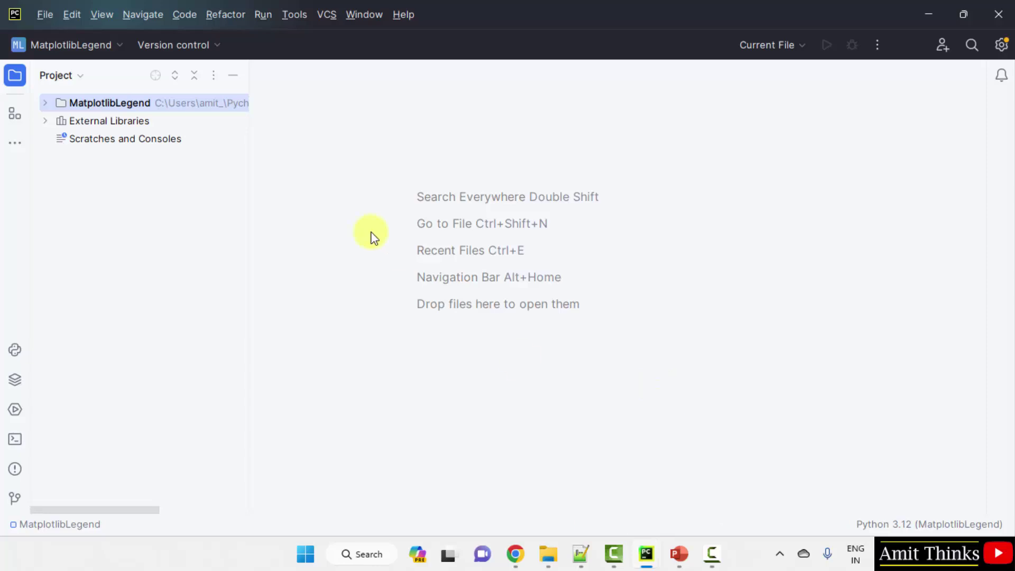
Step: Add a Python file named Demo1.py to the MatplotlibLegend project folder
right_click(128, 104)
mouse_move(222, 108)
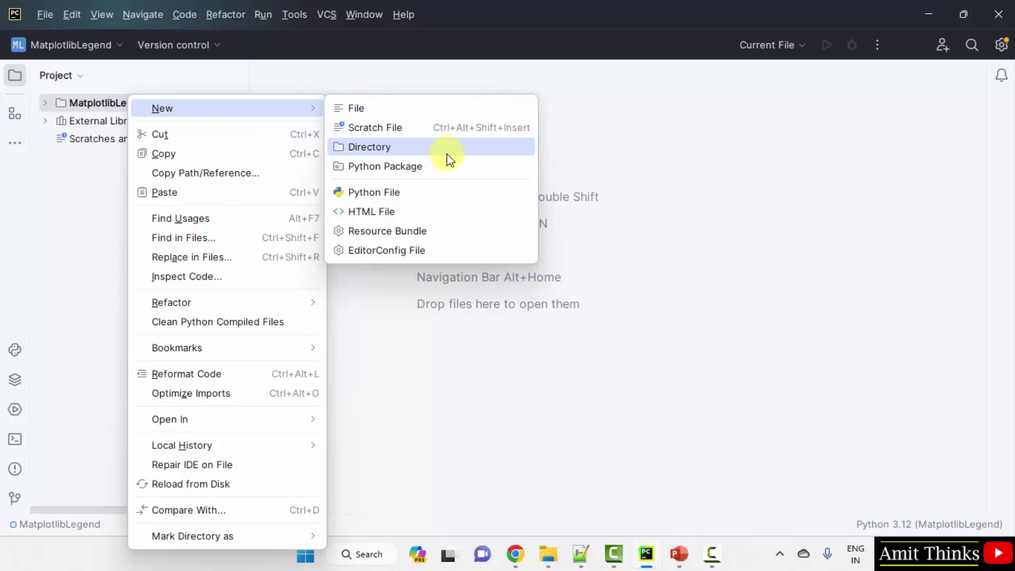
left_click(469, 196)
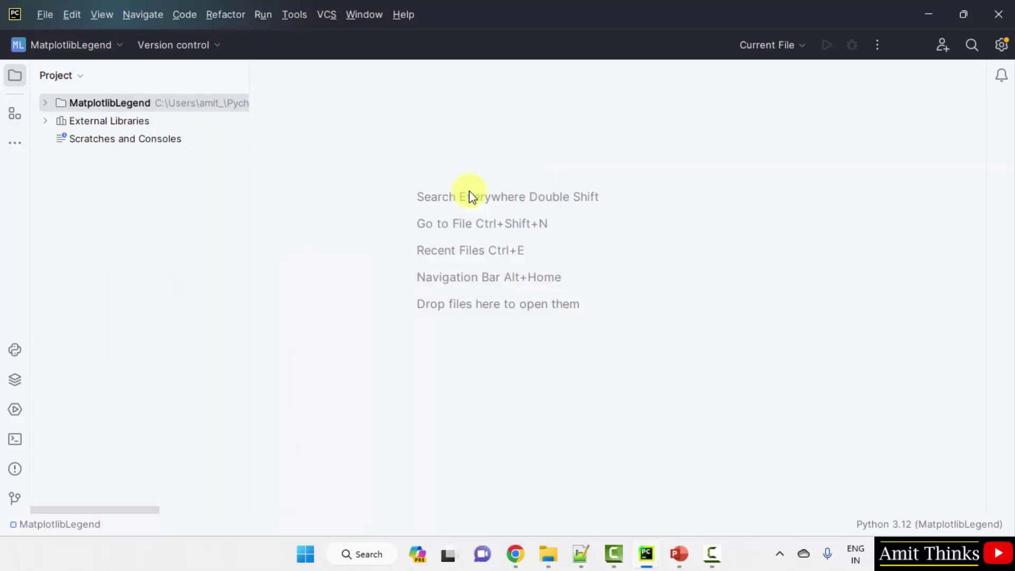
type("De")
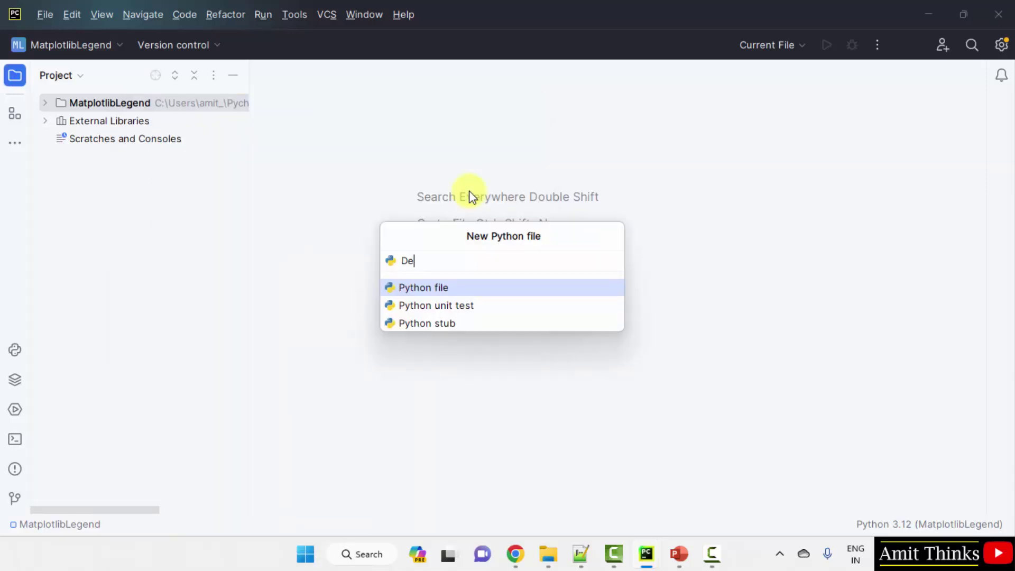
type("mo1")
left_click(499, 286)
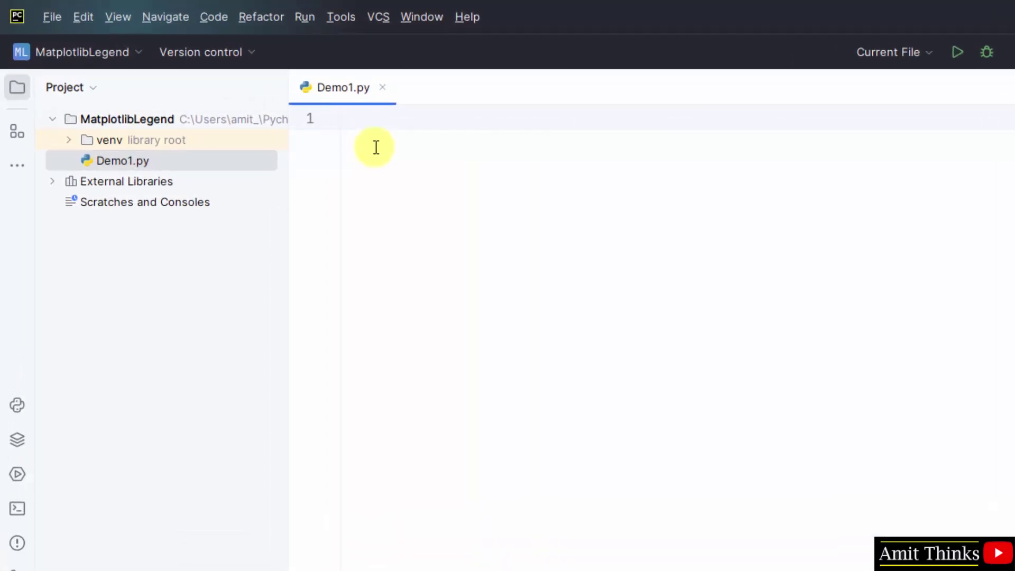
type("# Add")
type(" a legend in a graph with Matplotlib")
Step: Write two header comments, import matplotlib.pyplot as plt and numpy as np, and add '# Data'
key("Return")
type("# Code by Studyope")
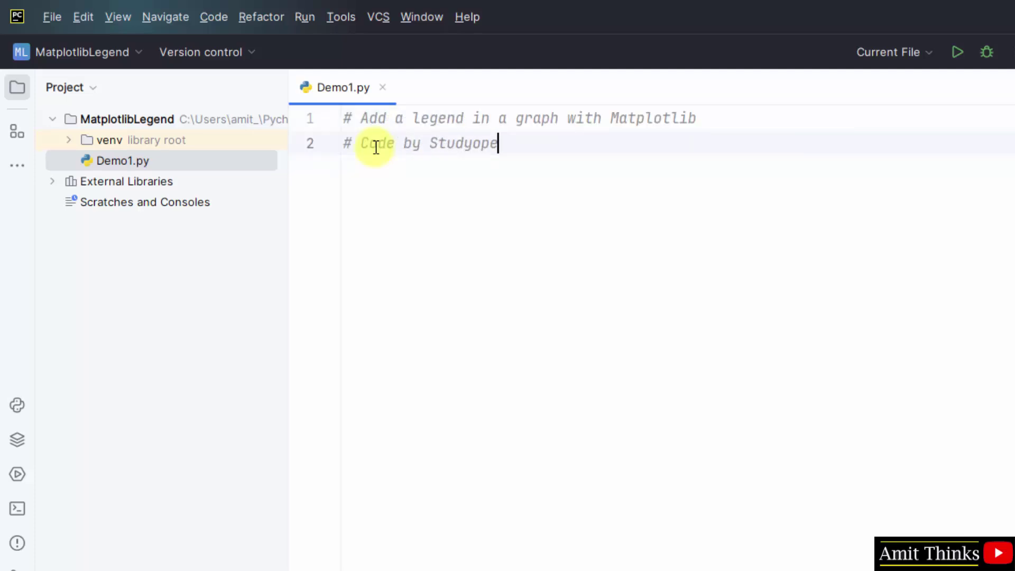
type("dia")
key("Return")
key("Return")
type("im")
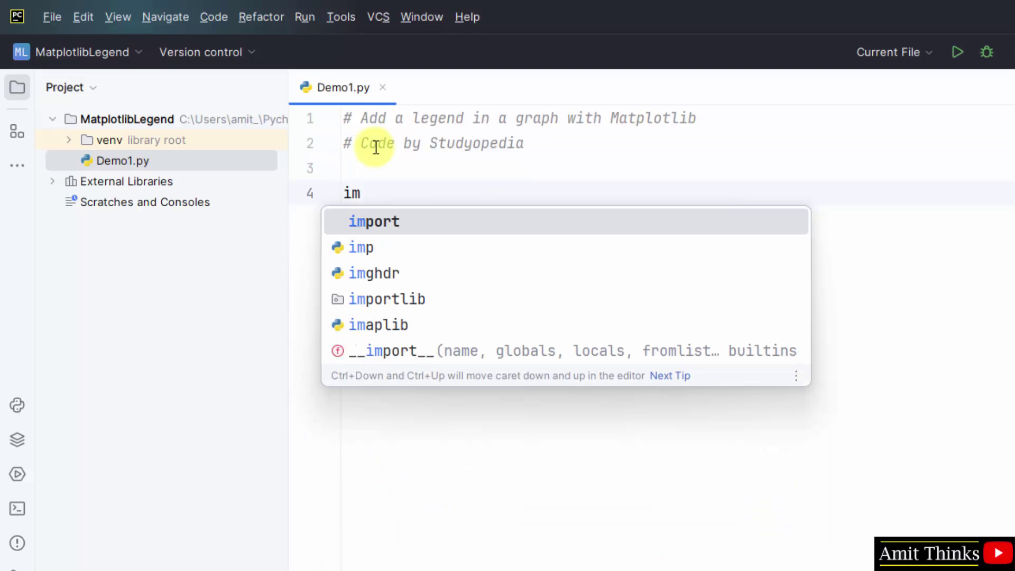
type("port")
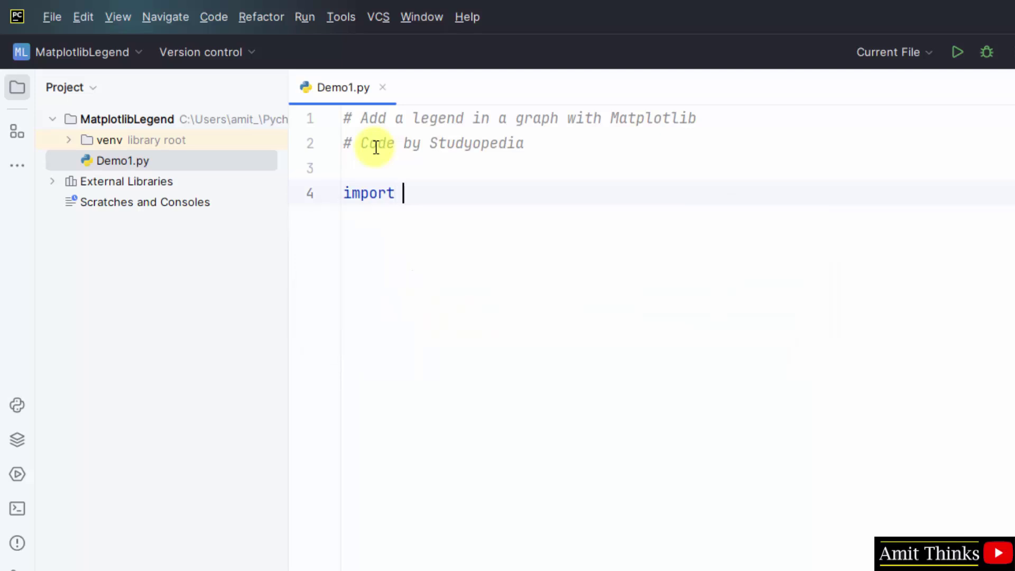
type("matplotlib.pyplot as plt")
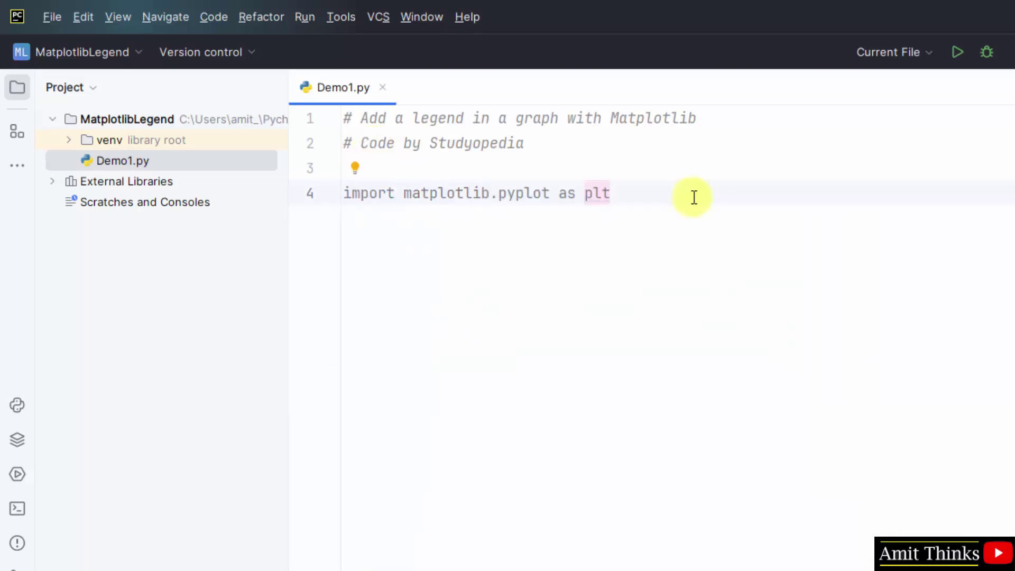
key("Return")
key("Return")
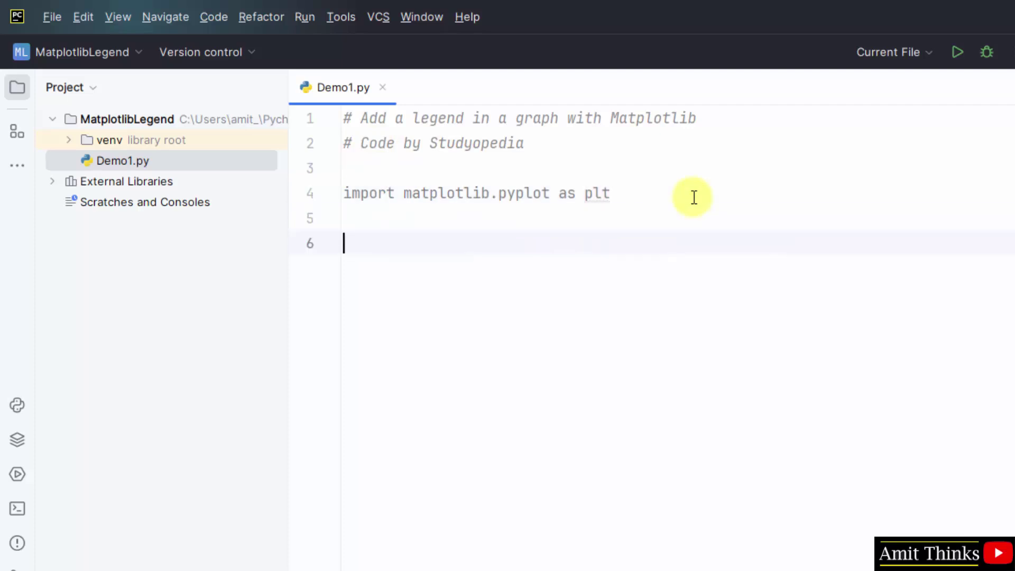
type("# ")
type("Data")
key("Return")
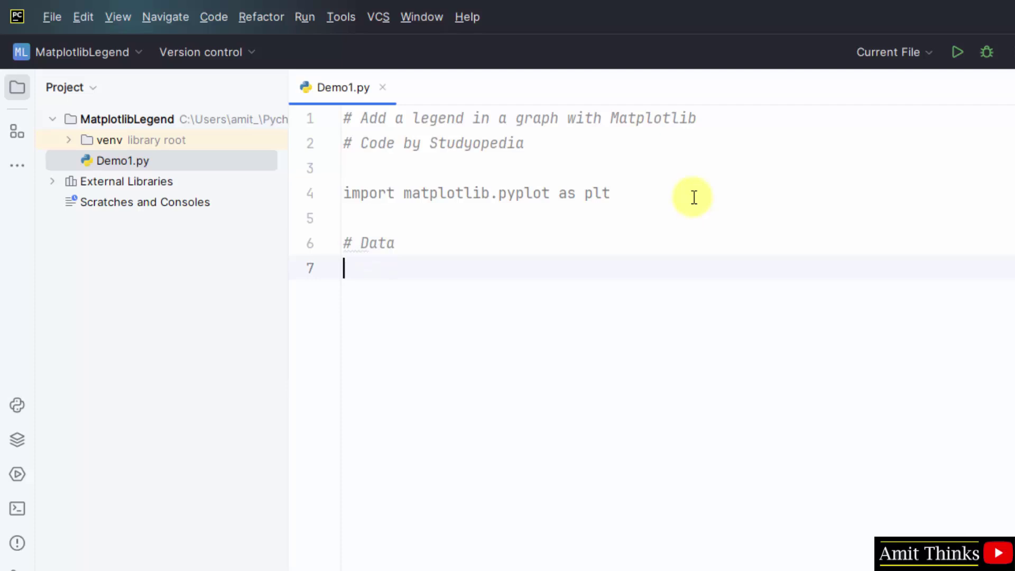
left_click(656, 190)
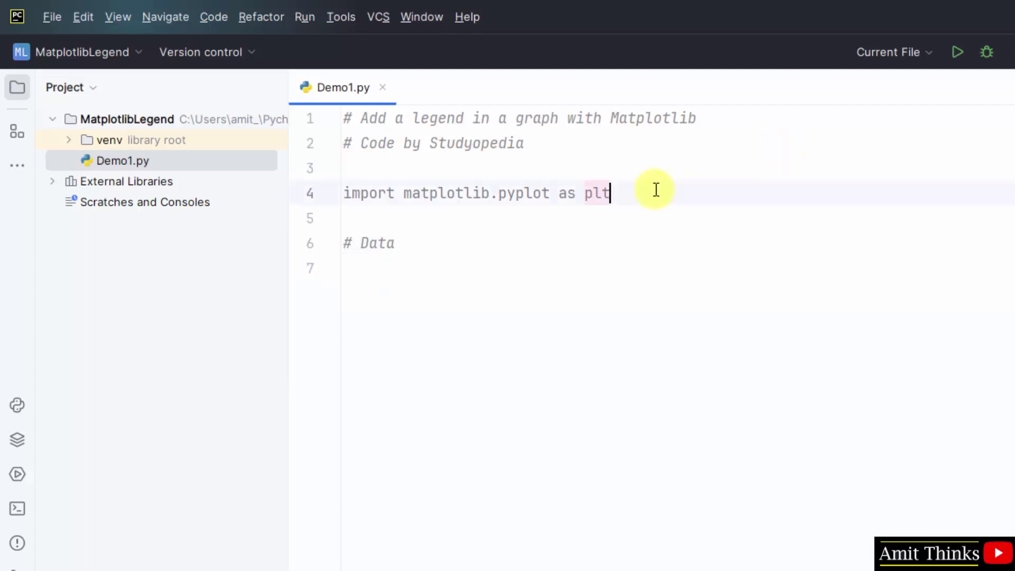
key("Return")
type("import n")
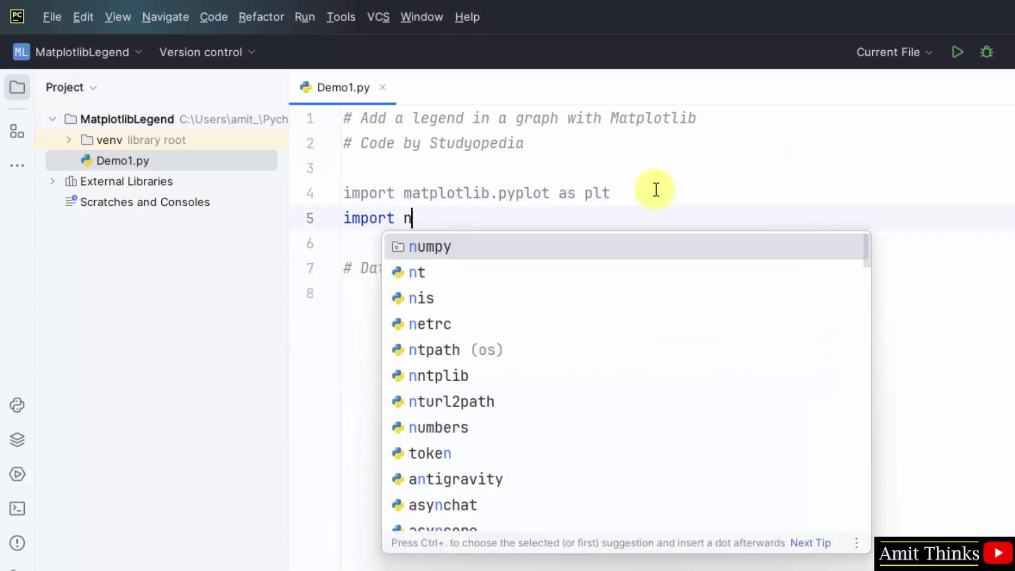
type("umpy as")
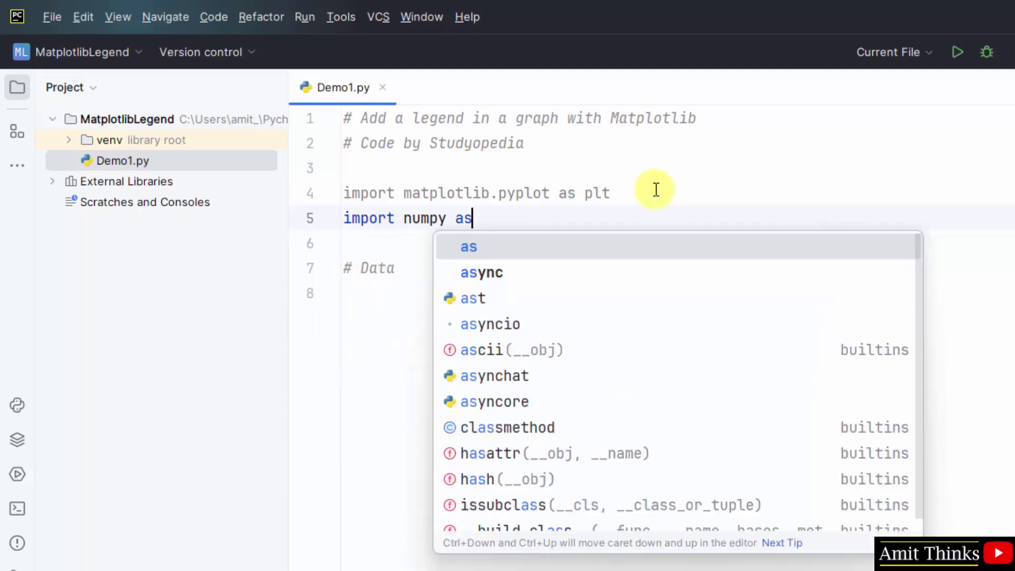
type(" np")
left_click(415, 277)
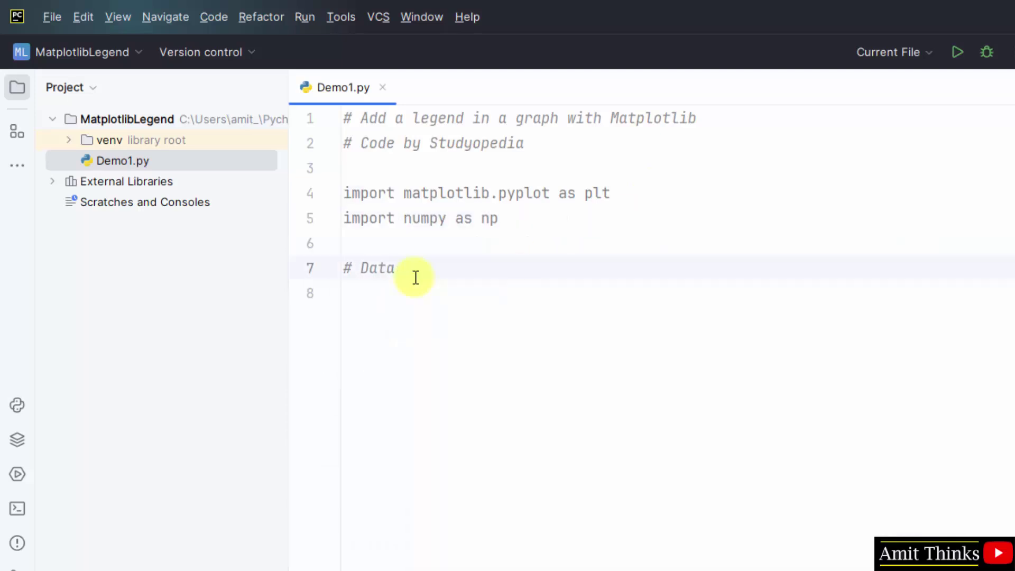
key("Return")
type("a ")
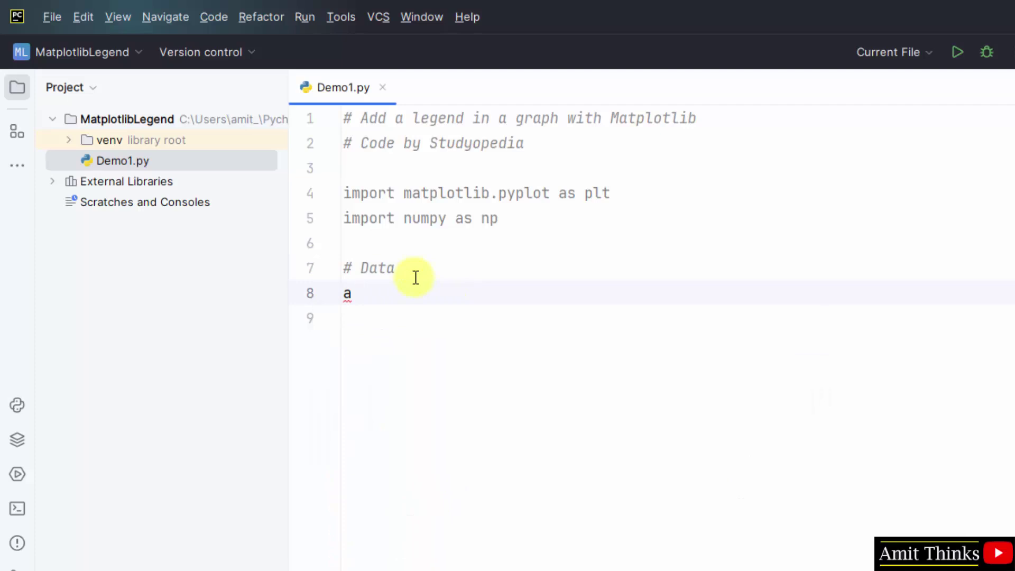
type("=")
type(" np.")
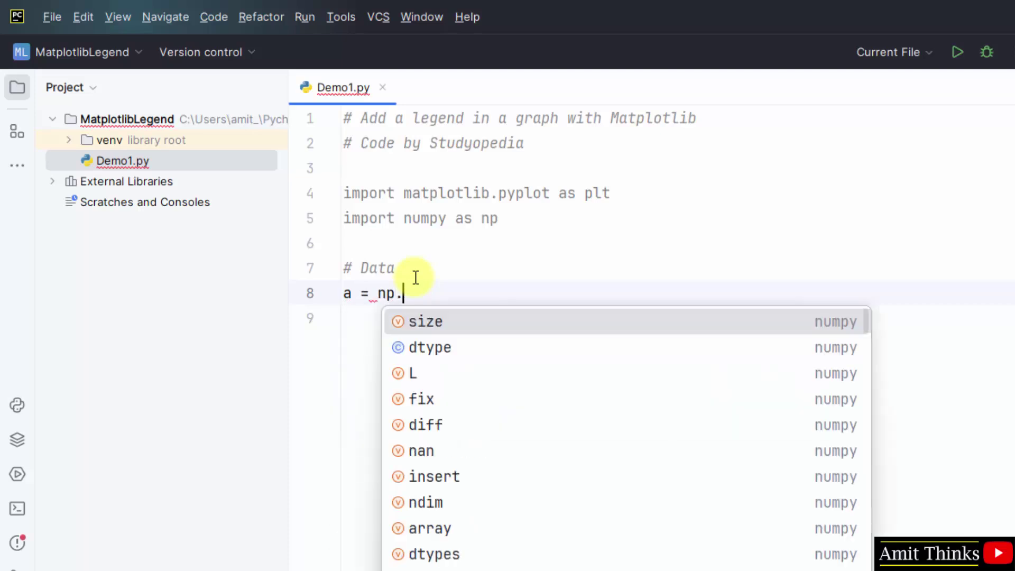
type("arange(")
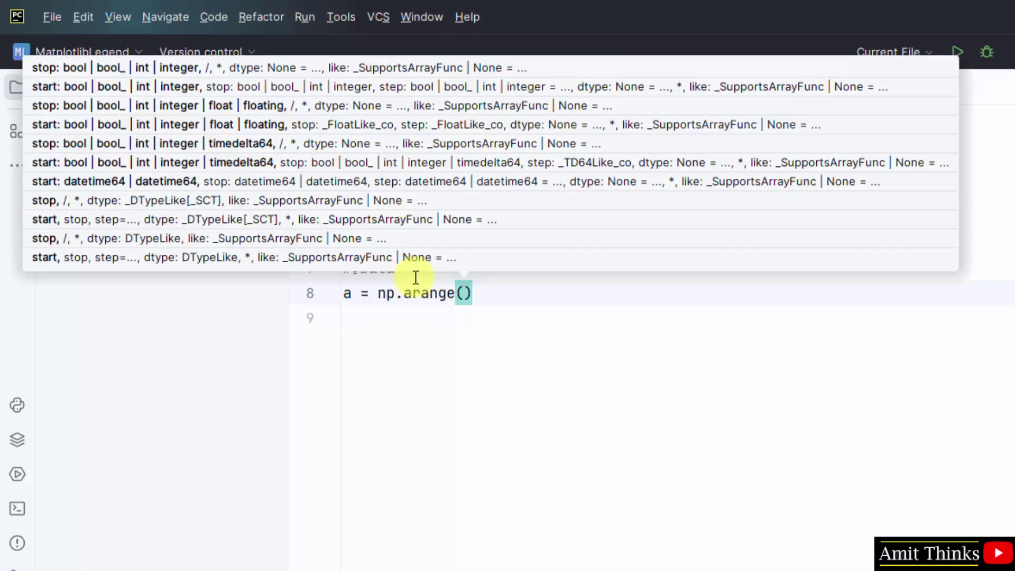
type("5")
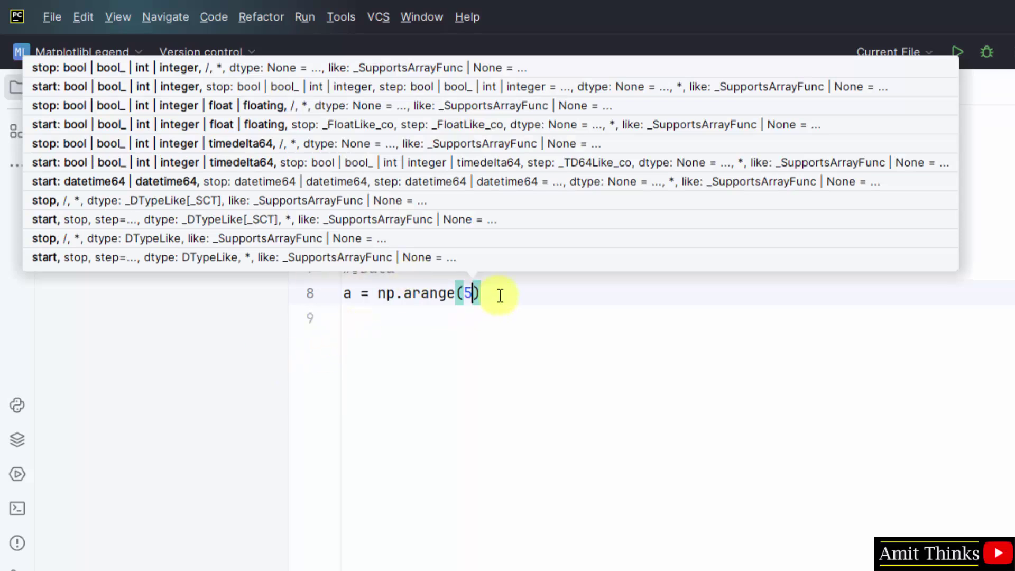
Step: Define a = np.arange(5), b = [2, 4, 6, 8, 10] and c = [5, 6, 7, 8, 9], fixing b's missing comma
left_click(498, 293)
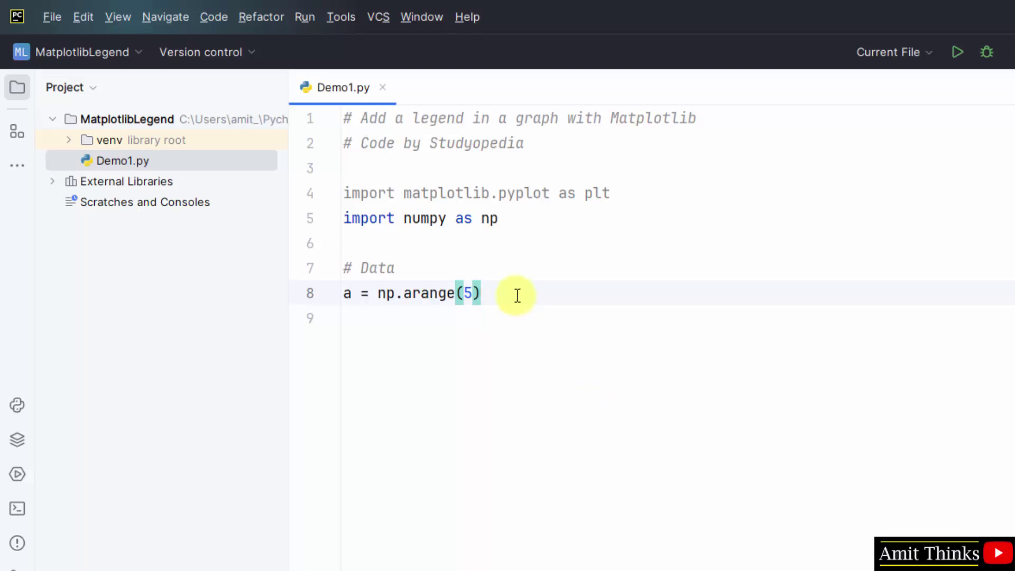
key("Return")
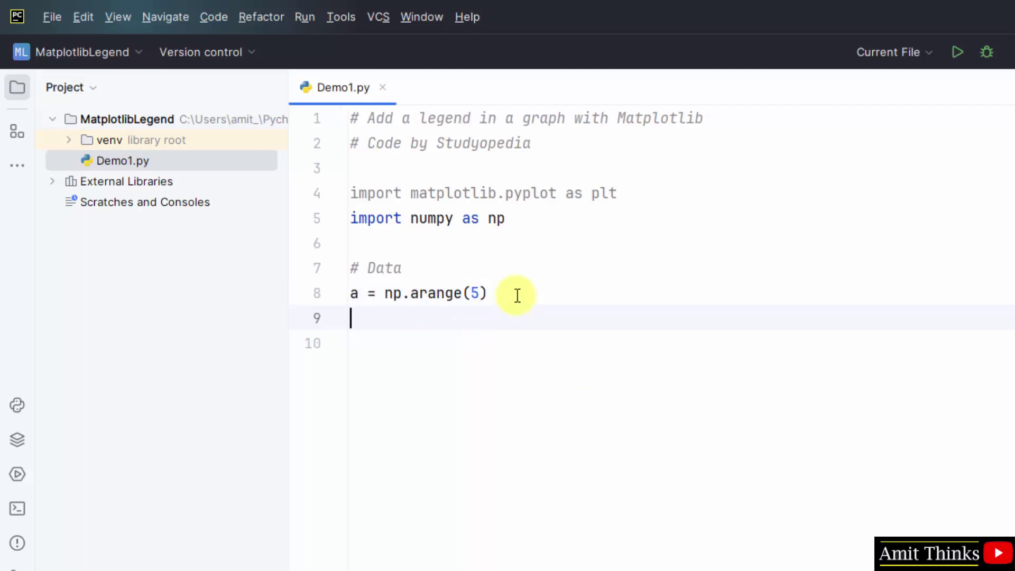
type("b")
type(" = [")
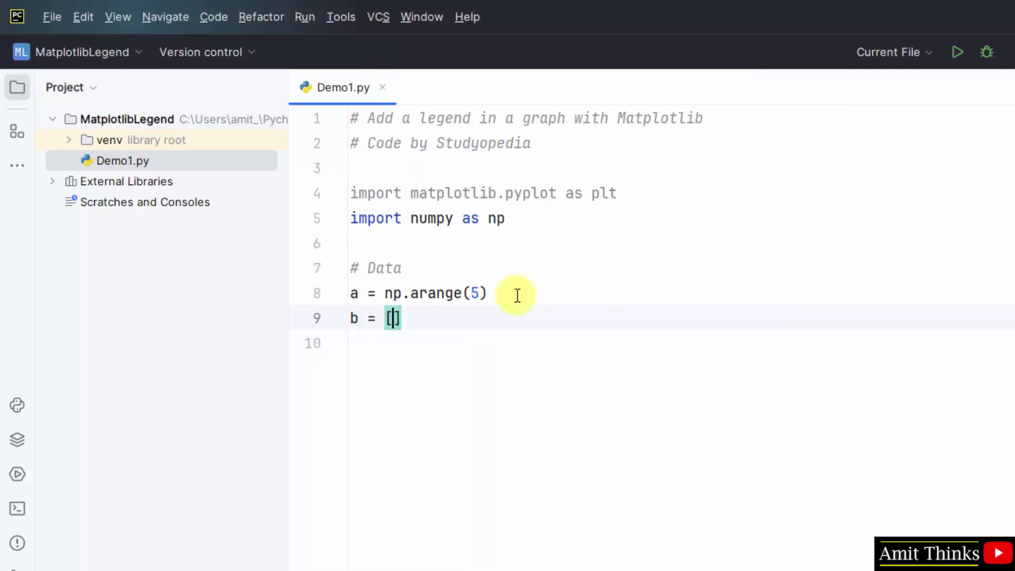
type("2, 3")
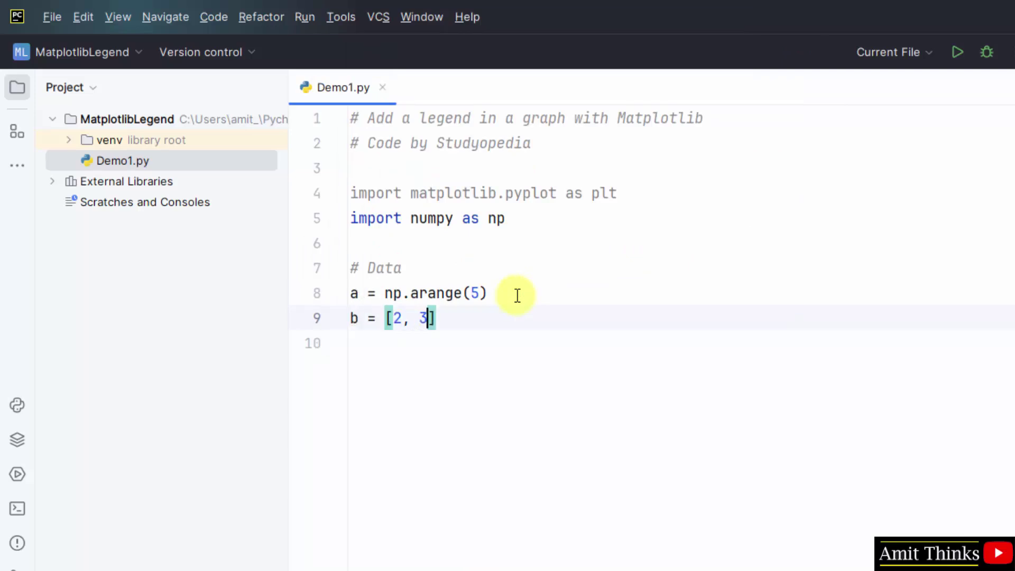
type("4, 6 8, 10")
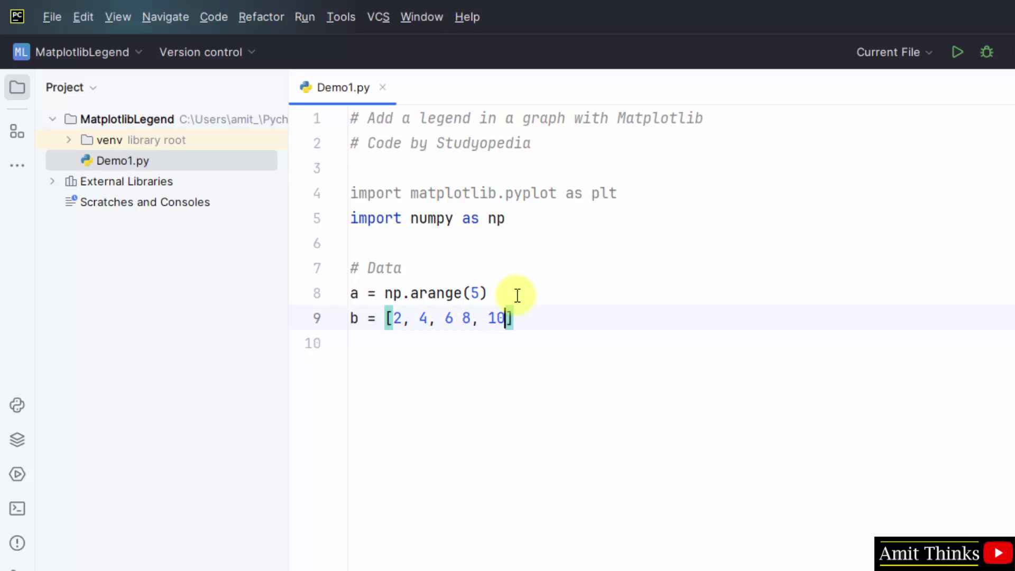
key("Left")
key("Left")
key("Left")
key("Left")
key("Left")
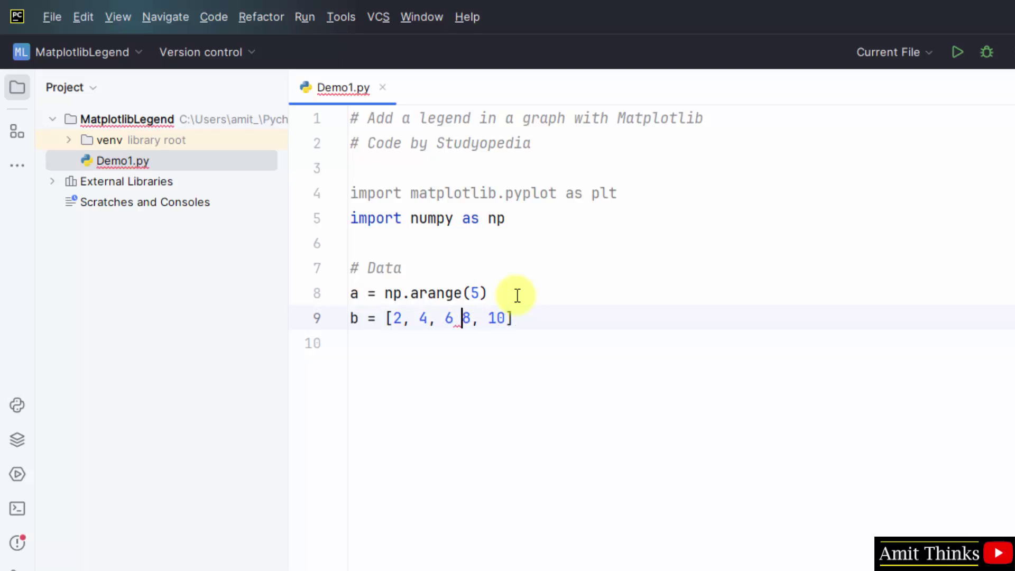
key("BackSpace")
type(",")
key("Right")
key("Right")
key("Right")
key("Right")
key("Right")
key("Return")
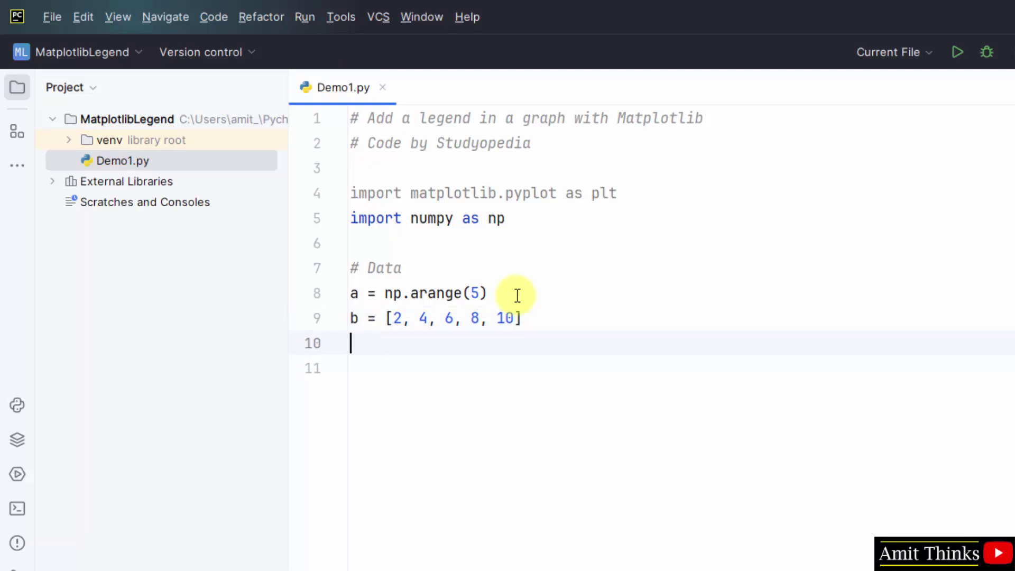
type("c = [")
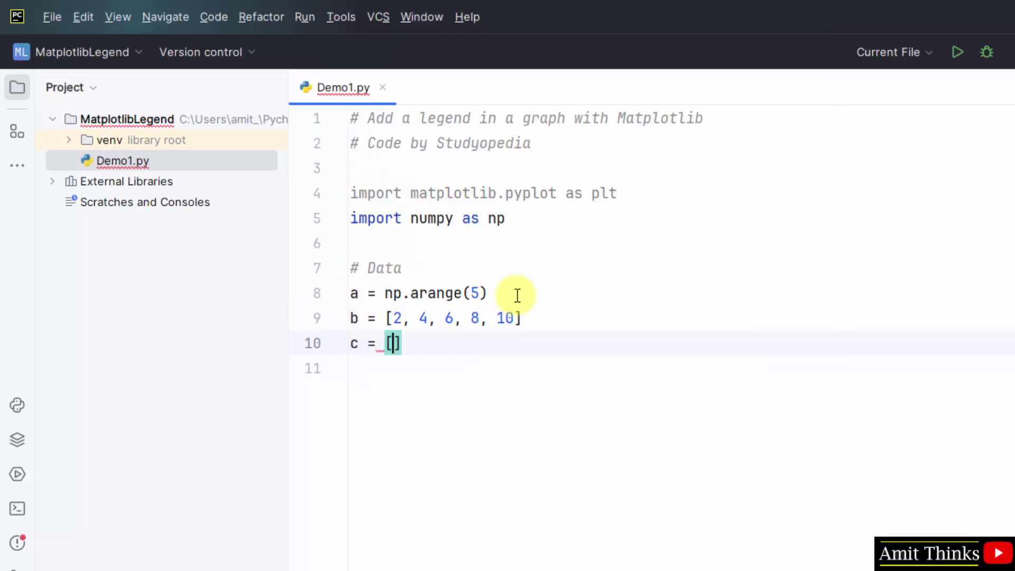
type("5, 6, 7, 8, ")
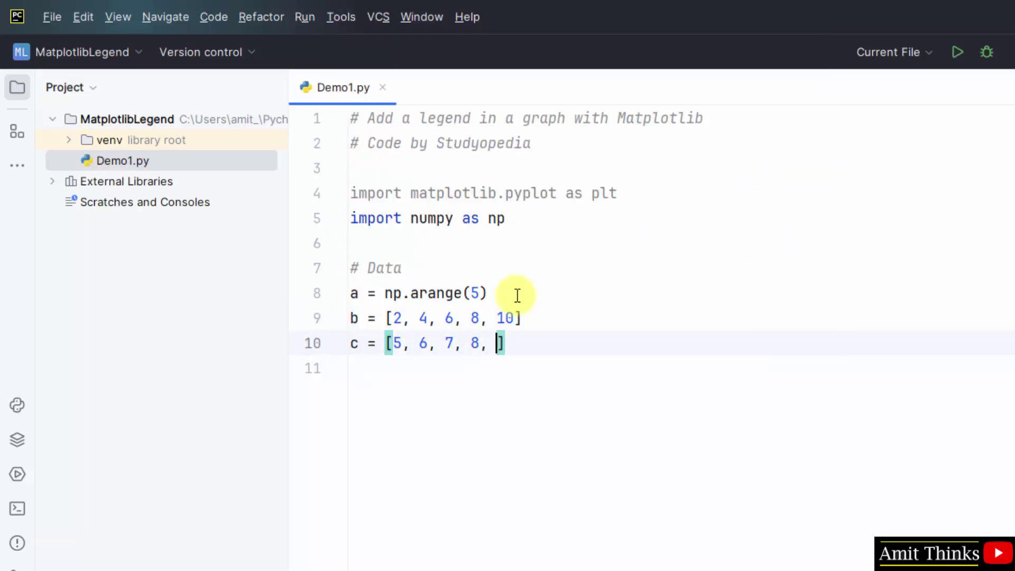
type("9")
key("Right")
key("Return")
key("Return")
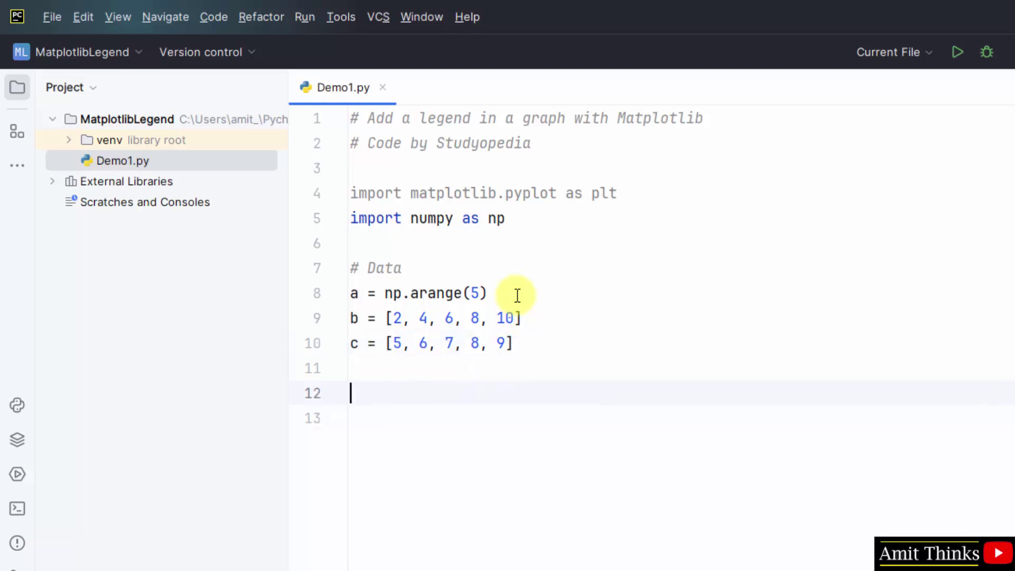
type("# Create Pl")
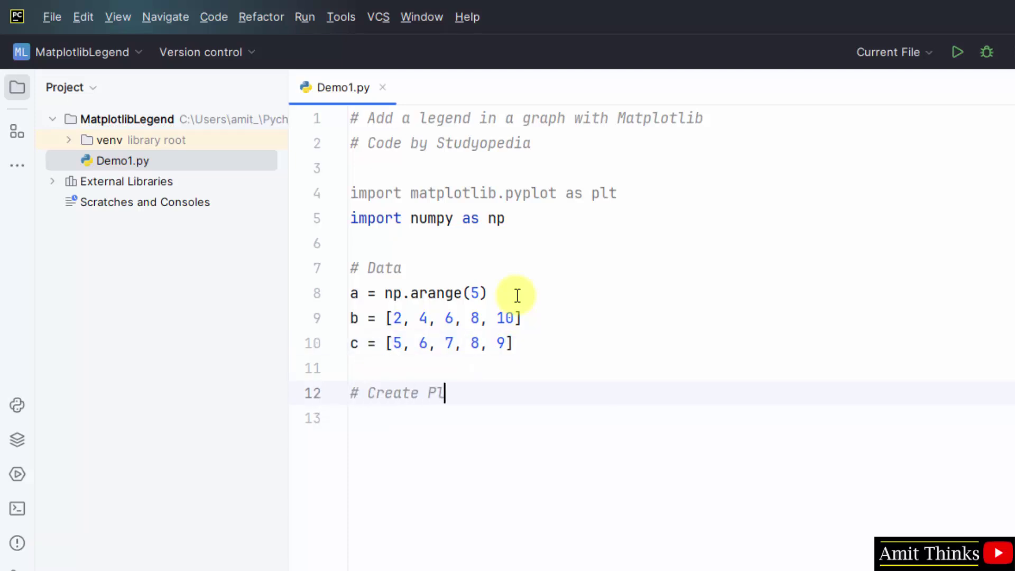
type("ots")
Step: Add '# Create Plots' and 'fig = plt.figure()', pointing out where plt is imported
key("Return")
key("Return")
key("Up")
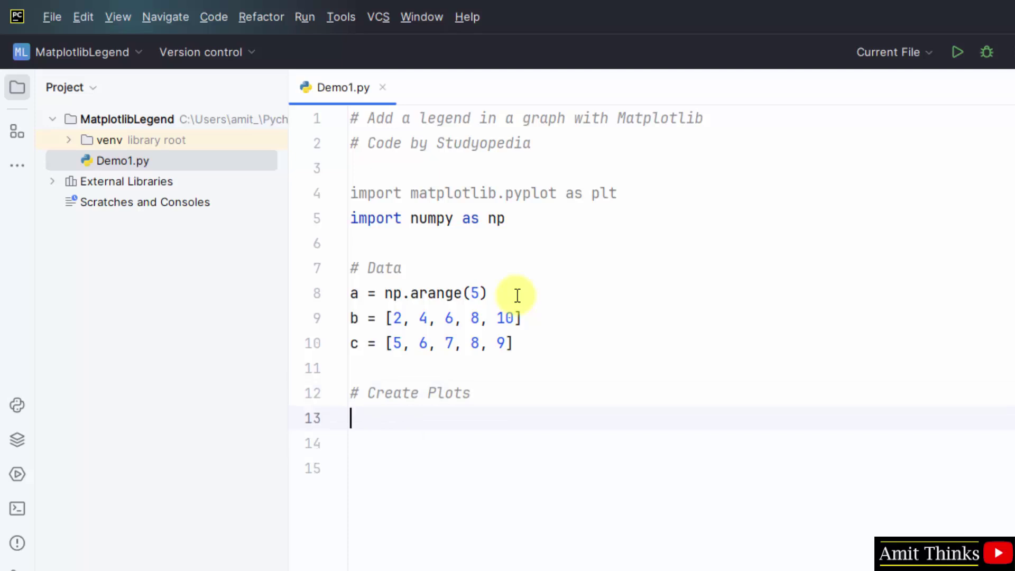
type("fig =")
type("plt.f")
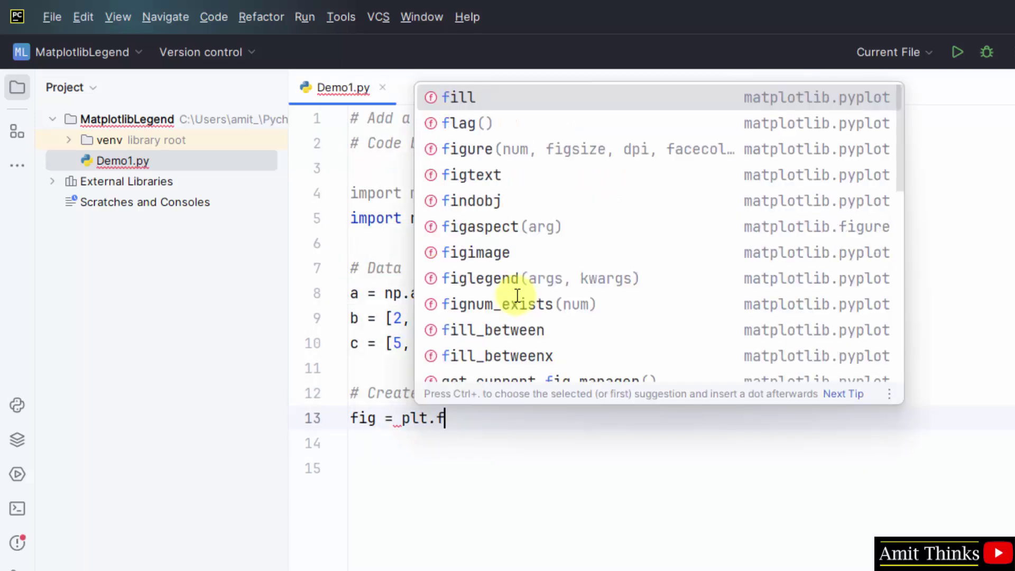
type("igure")
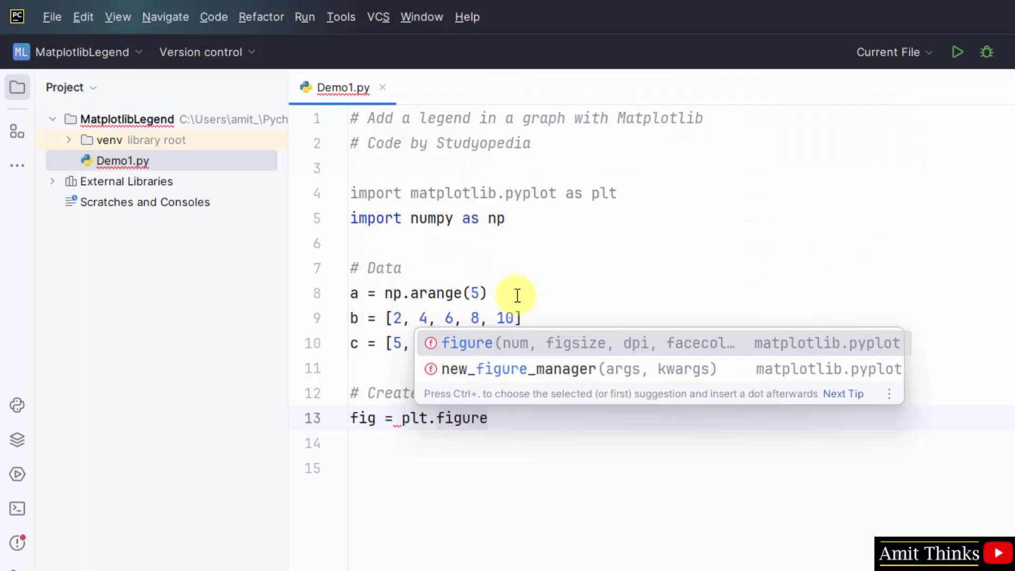
key("Return")
double_click(465, 418)
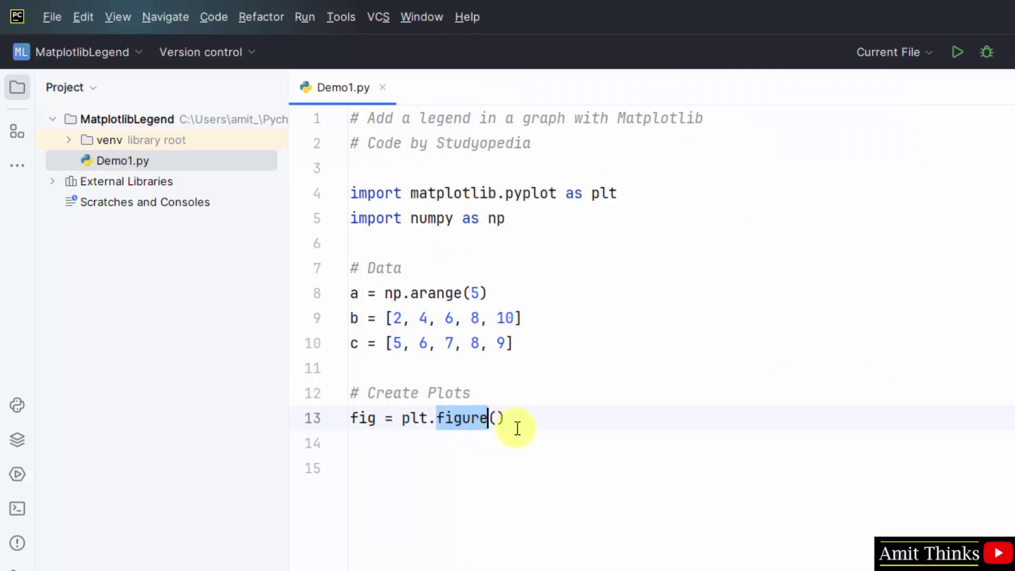
left_click(517, 428)
double_click(417, 418)
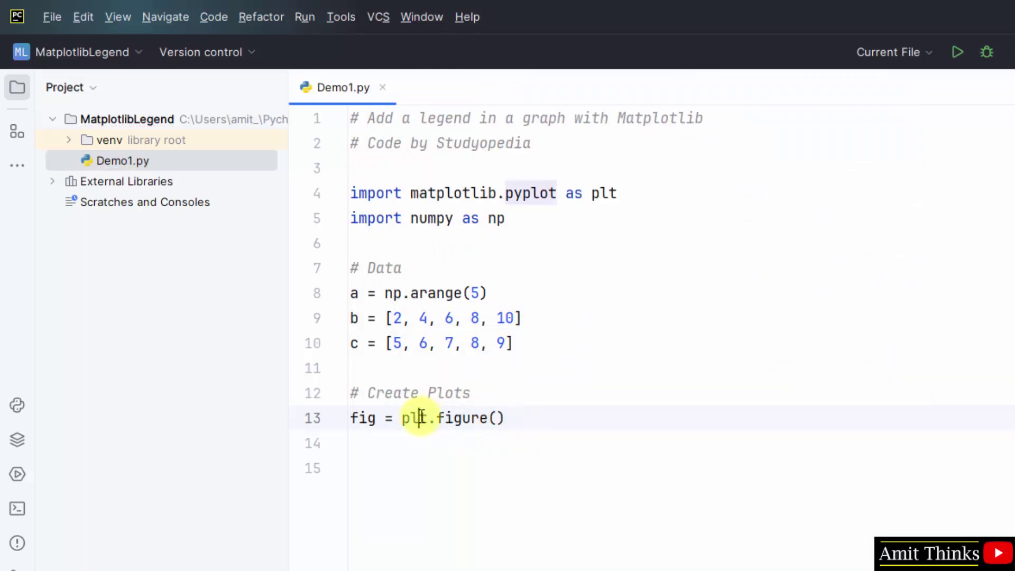
left_click(615, 193)
left_click(543, 418)
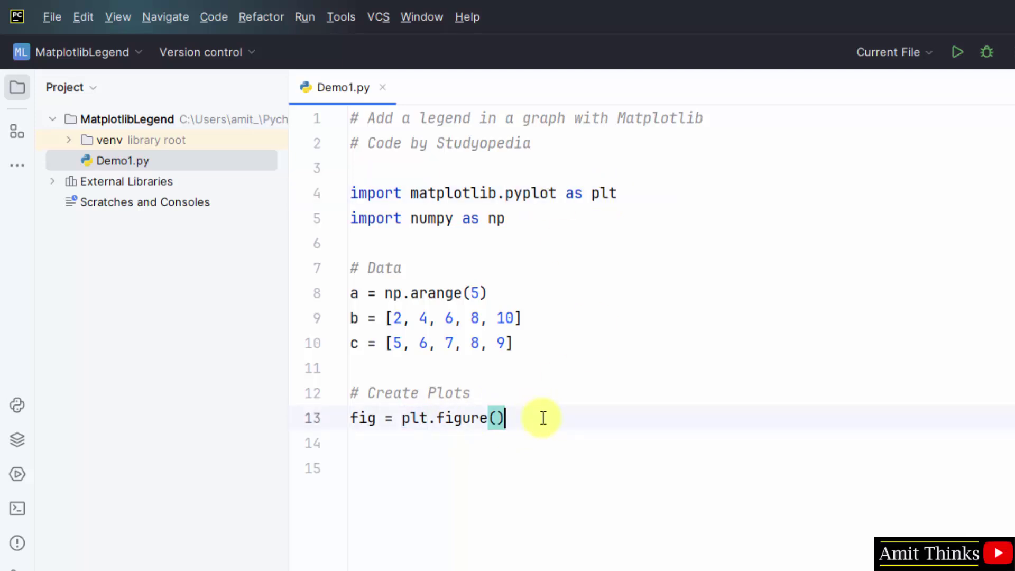
Step: Add 'ax = plt.subplot()' with blank lines below for the plotting code
key("Return")
type("ax ")
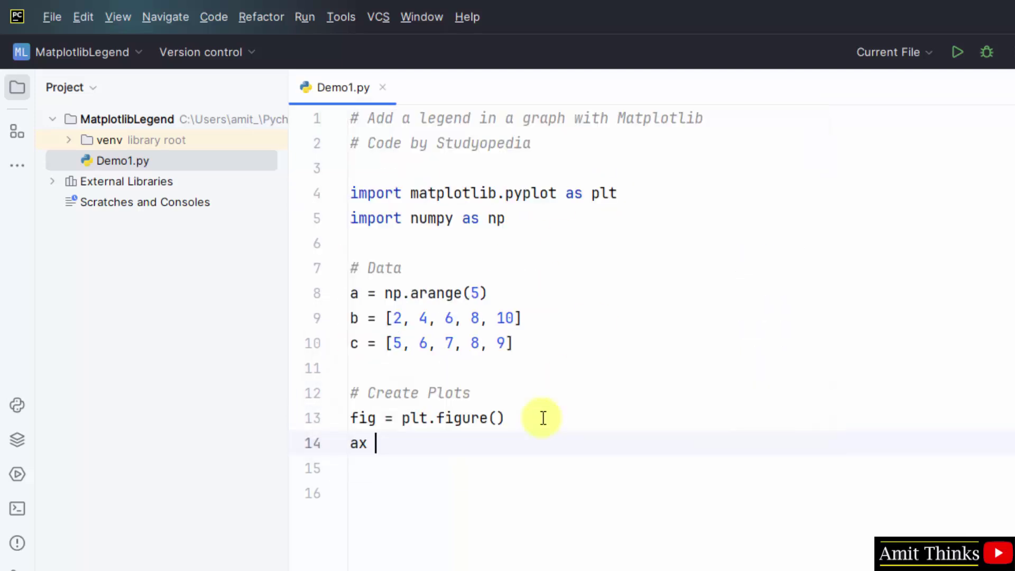
type("= plt.")
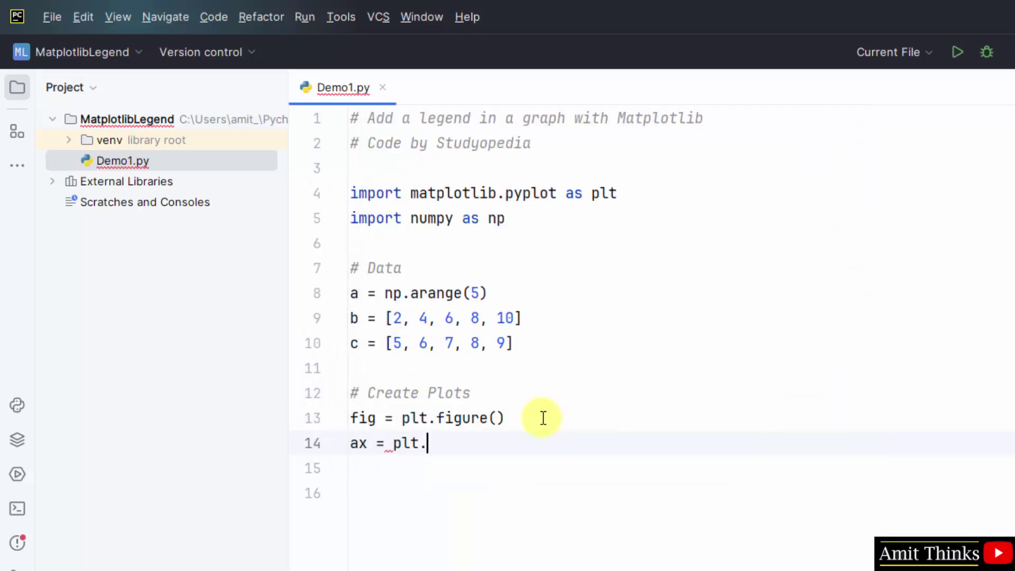
type("subplot")
key("Return")
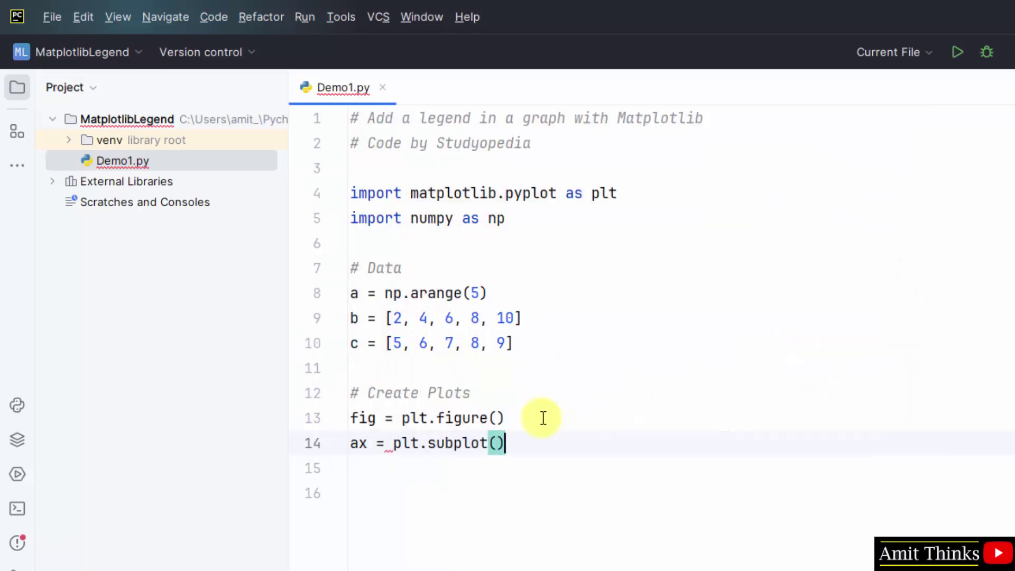
left_click(435, 487)
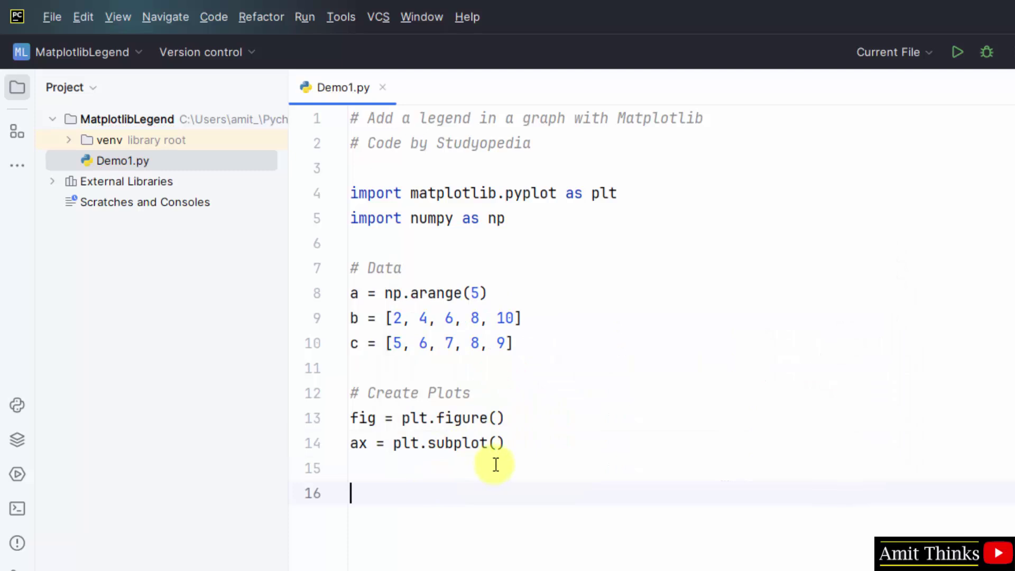
left_click(523, 439)
key("Return")
key("Return")
key("Return")
key("Return")
key("Return")
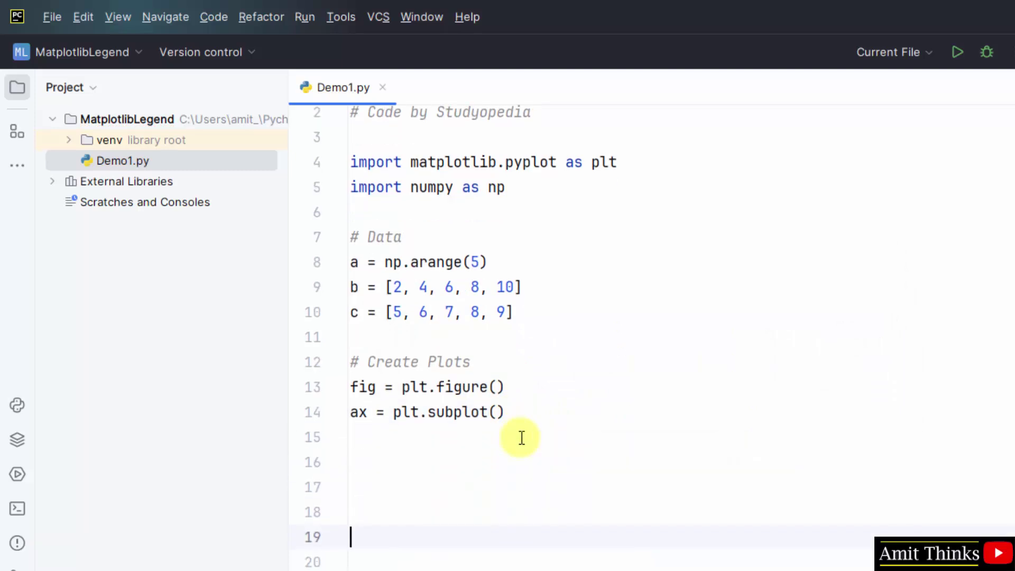
key("Up")
key("Up")
key("Up")
Step: Add two ax.plot() lines below the subplot line
double_click(359, 411)
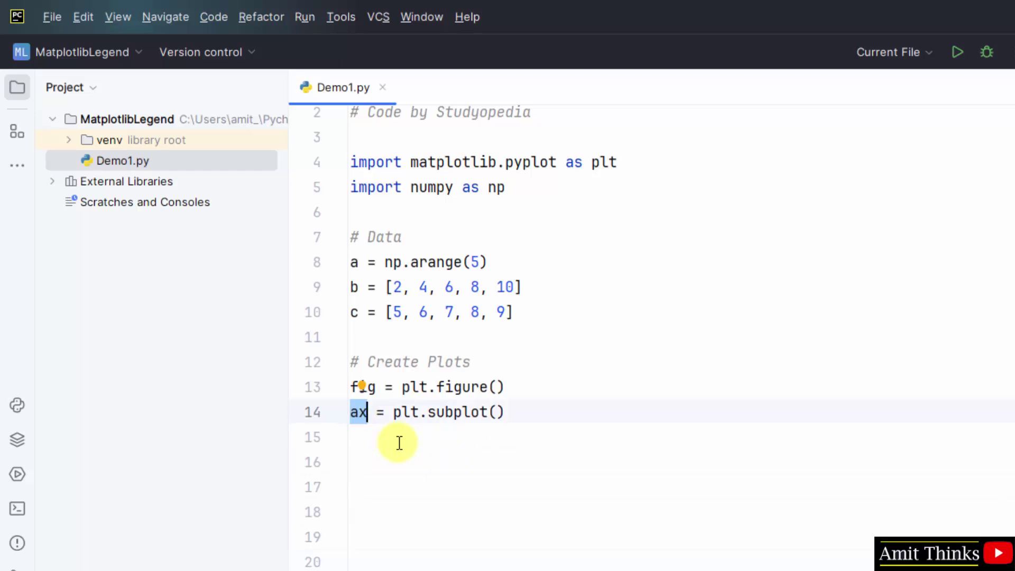
left_click(516, 412)
key("Return")
key("Return")
type("ax.")
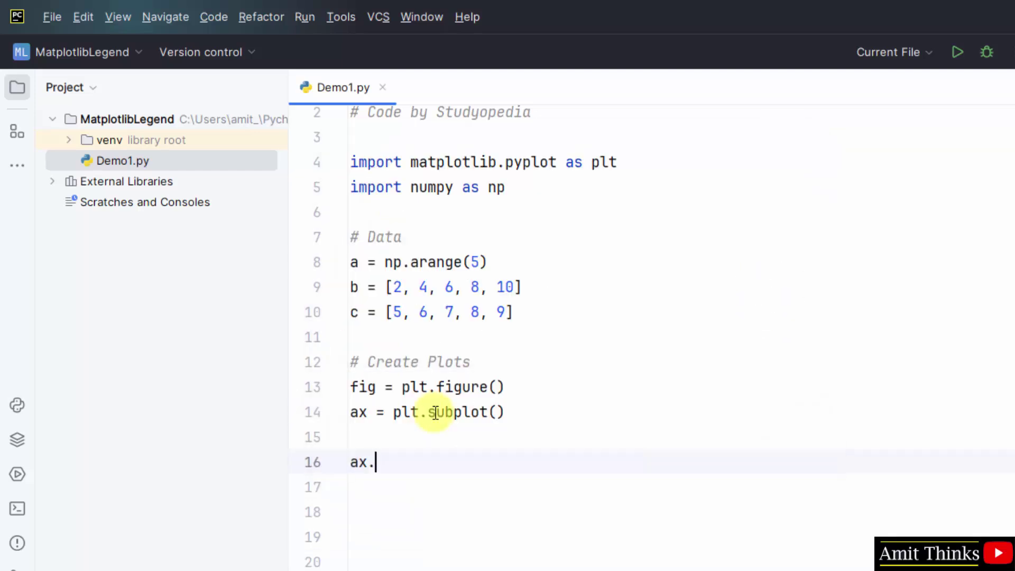
type("plot(")
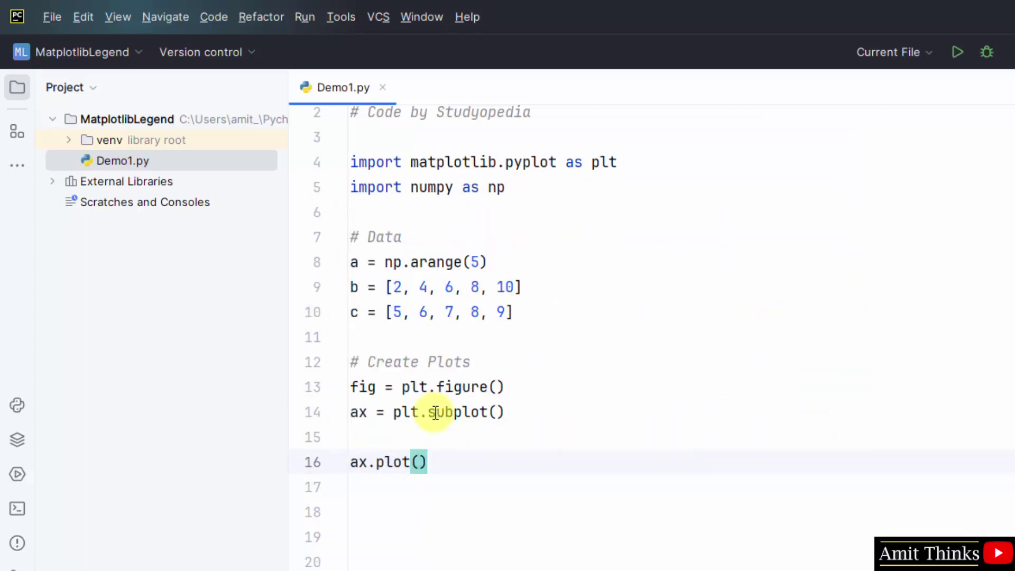
key("Return")
type("ax.pl")
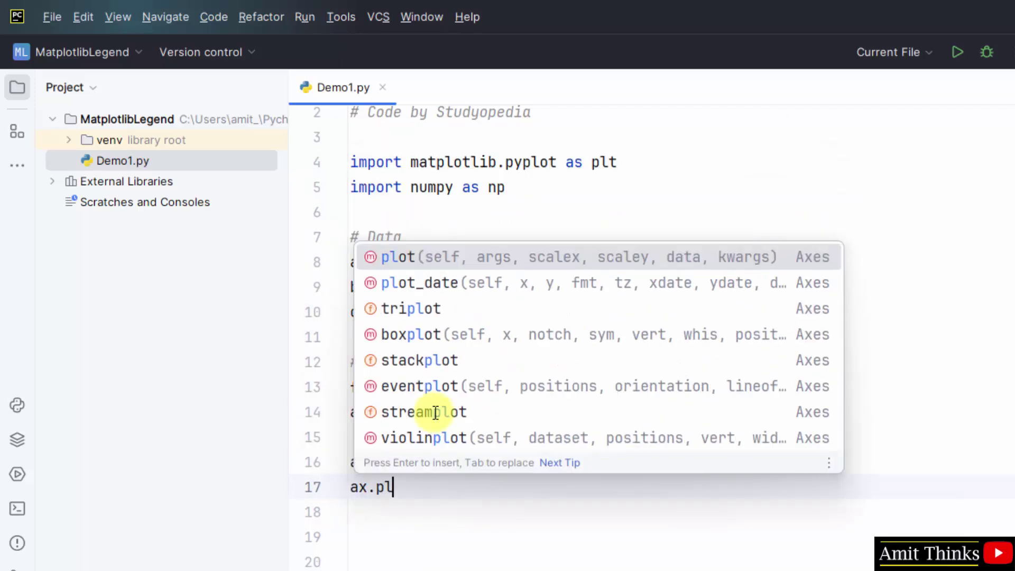
type("ot(")
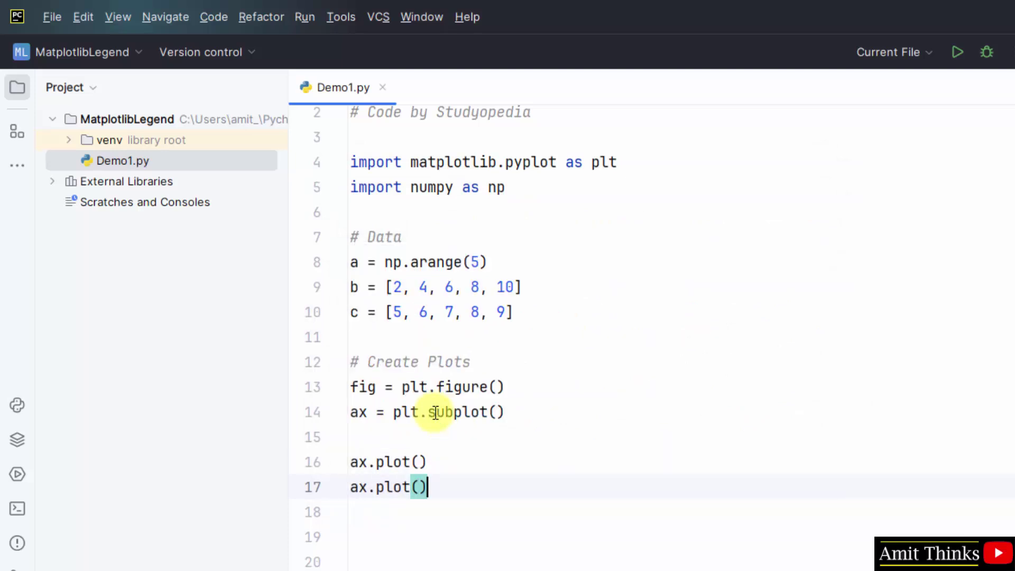
Step: Fill the first plot with a, b, 'k--' and label=, fixing the misspelled keyword
left_click(420, 461)
type("a,")
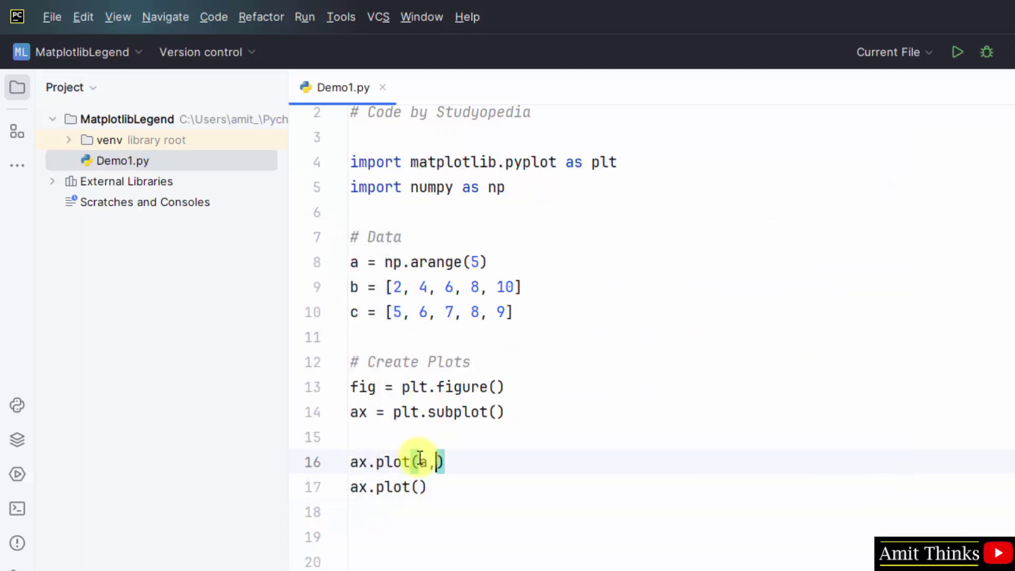
type(" b")
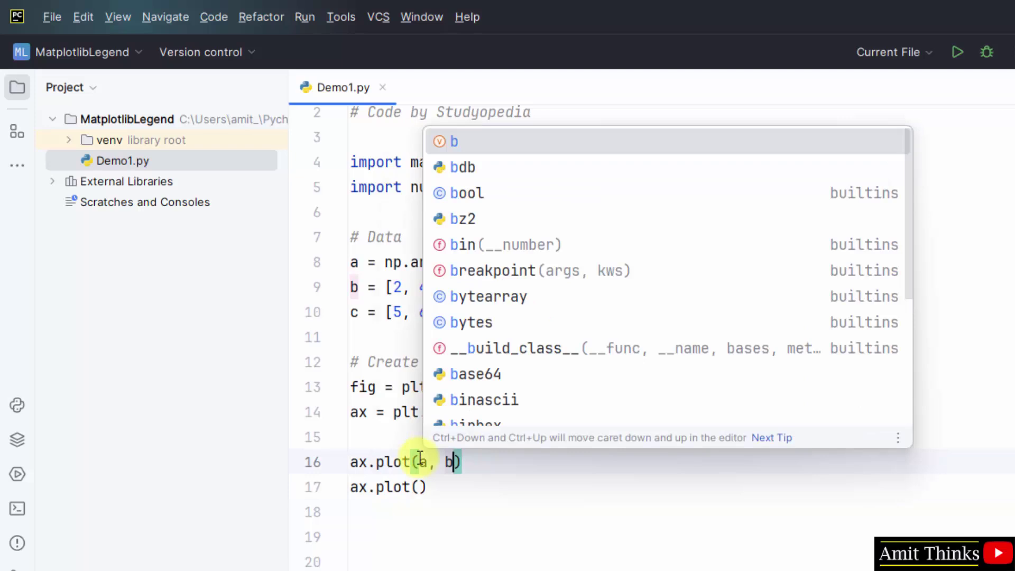
left_click(356, 287)
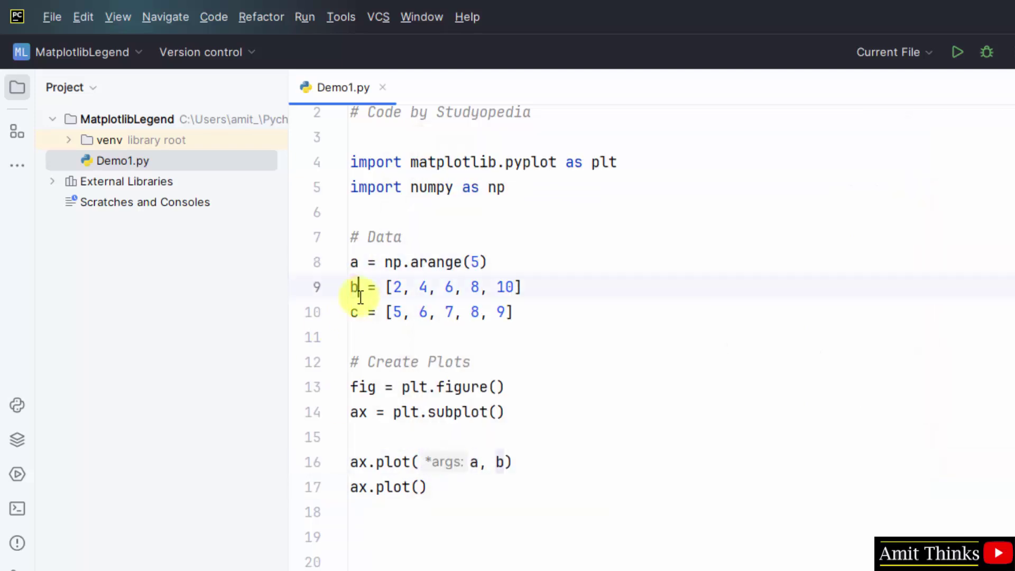
left_click(508, 466)
type(", ")
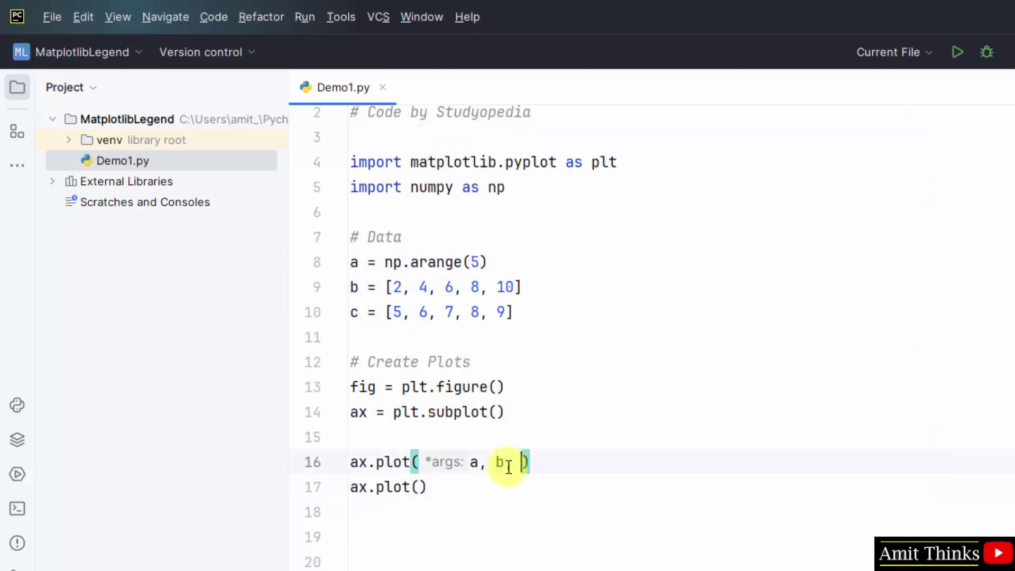
type("''")
key("Left")
type("k-")
type("-'")
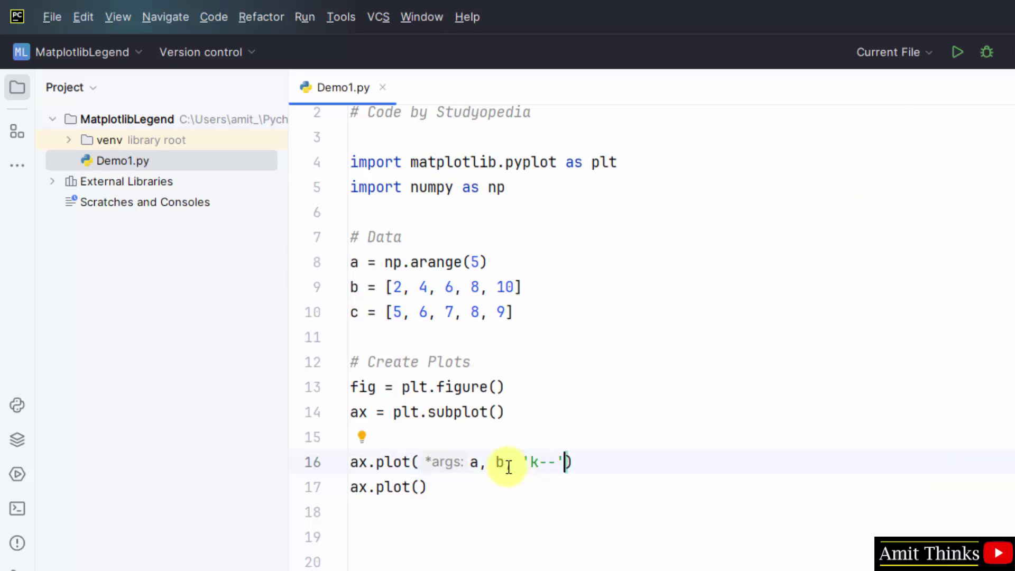
type(", lable")
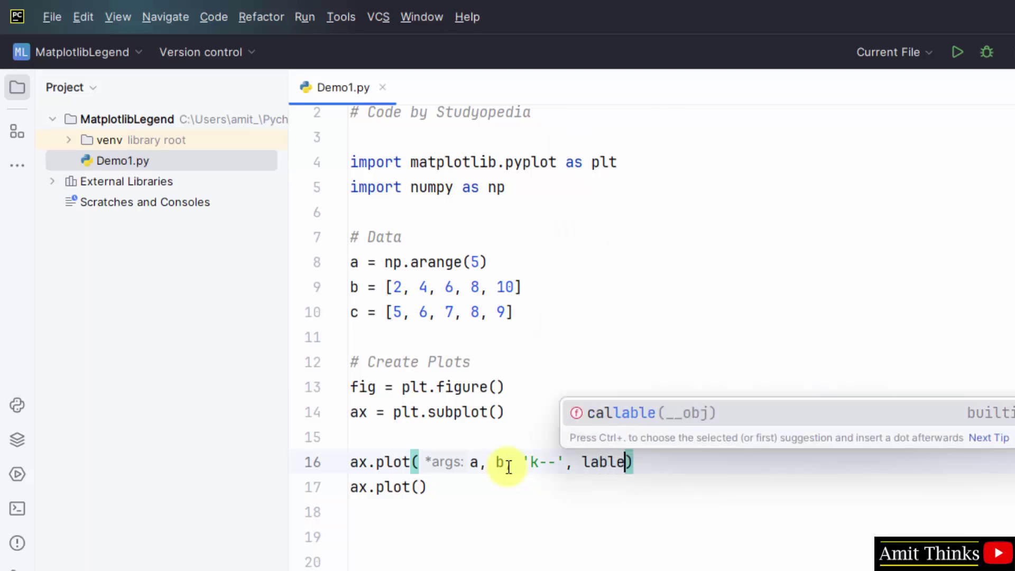
key("BackSpace")
key("BackSpace")
type("el =")
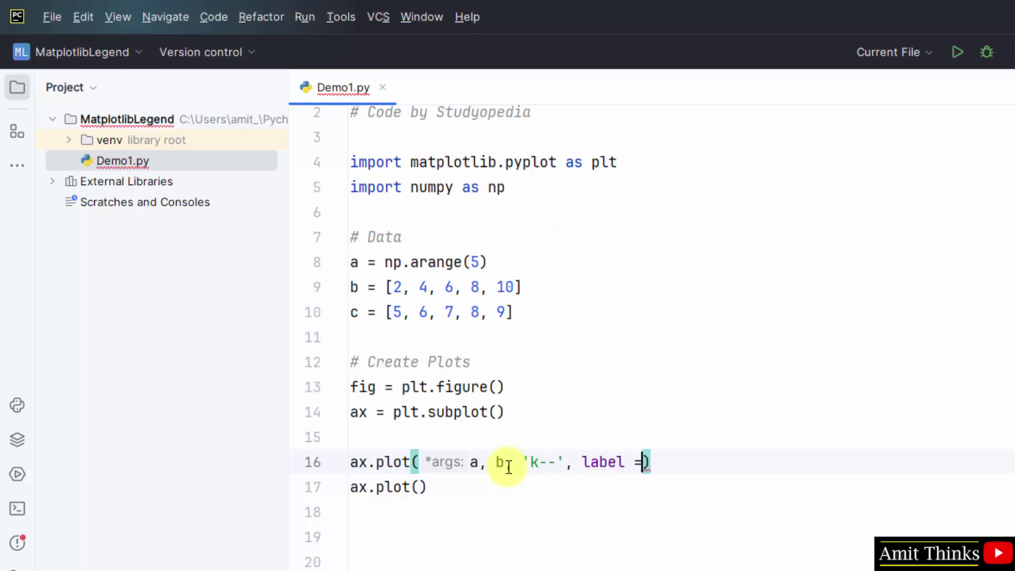
type("'Fre")
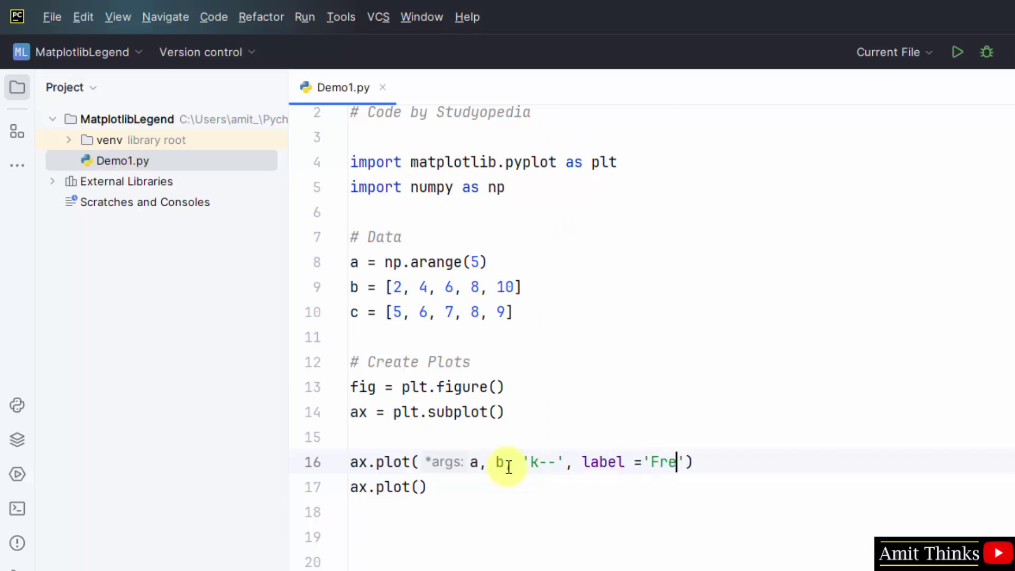
type("queny")
type("cy")
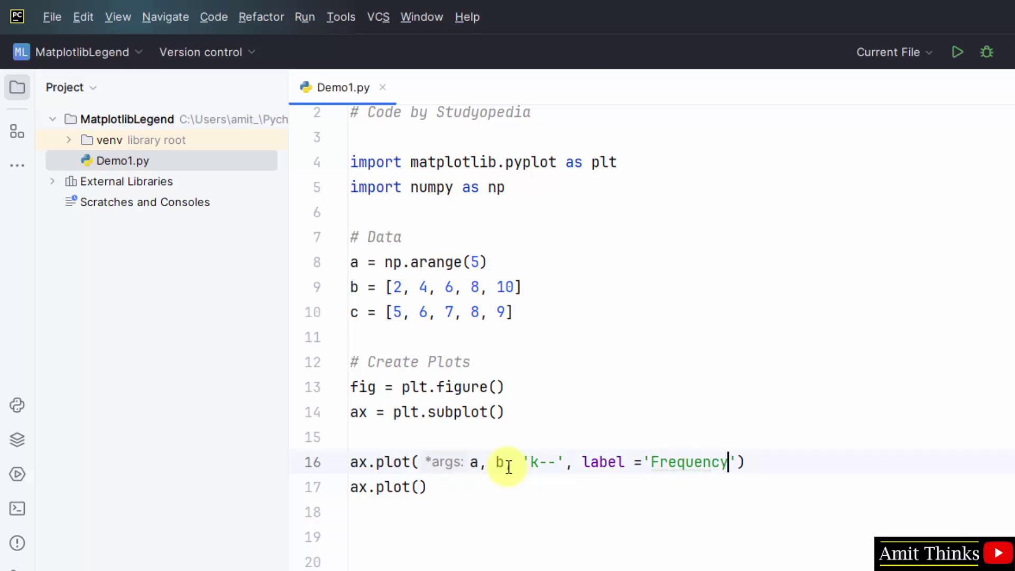
Step: Finish the Frequency label and begin the second plot's arguments
key("Down")
key("Down")
left_click_drag(554, 465, 530, 462)
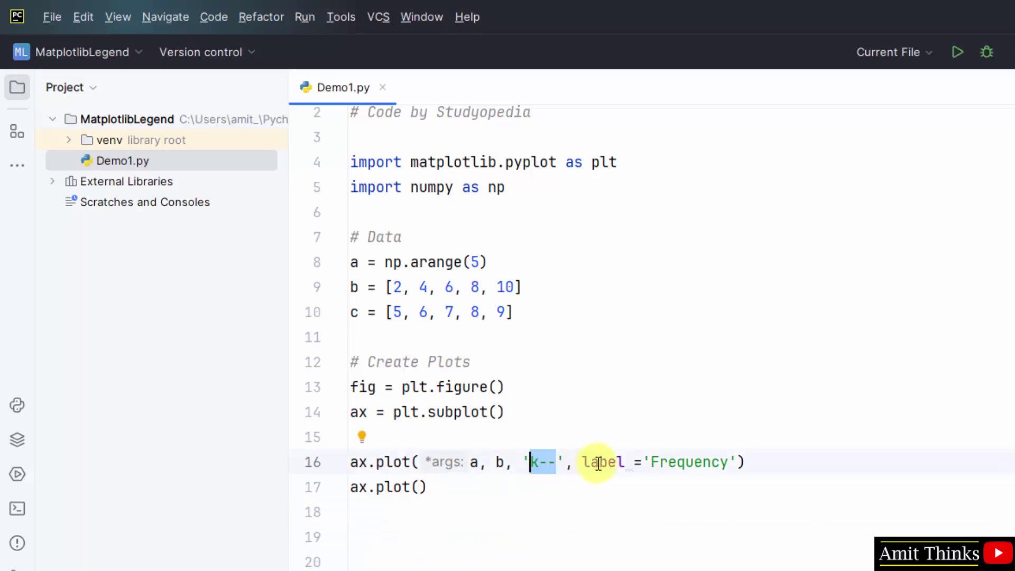
left_click_drag(582, 462, 736, 464)
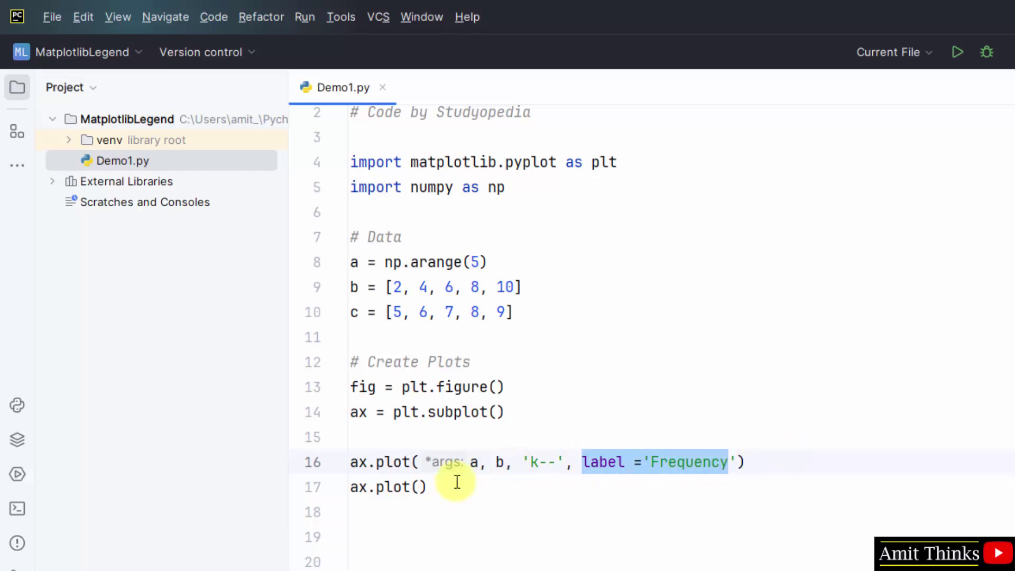
left_click(419, 487)
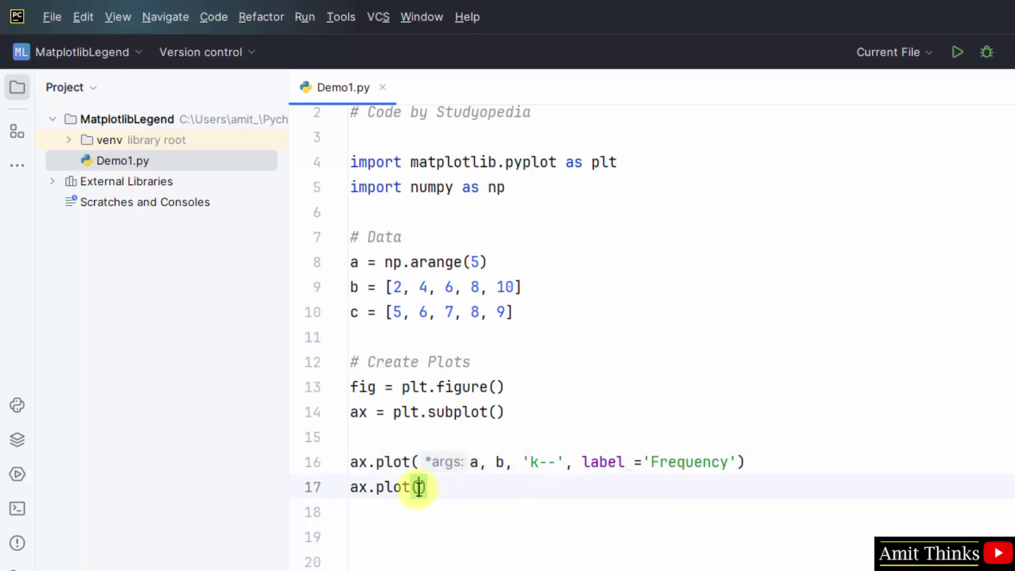
type("a. c")
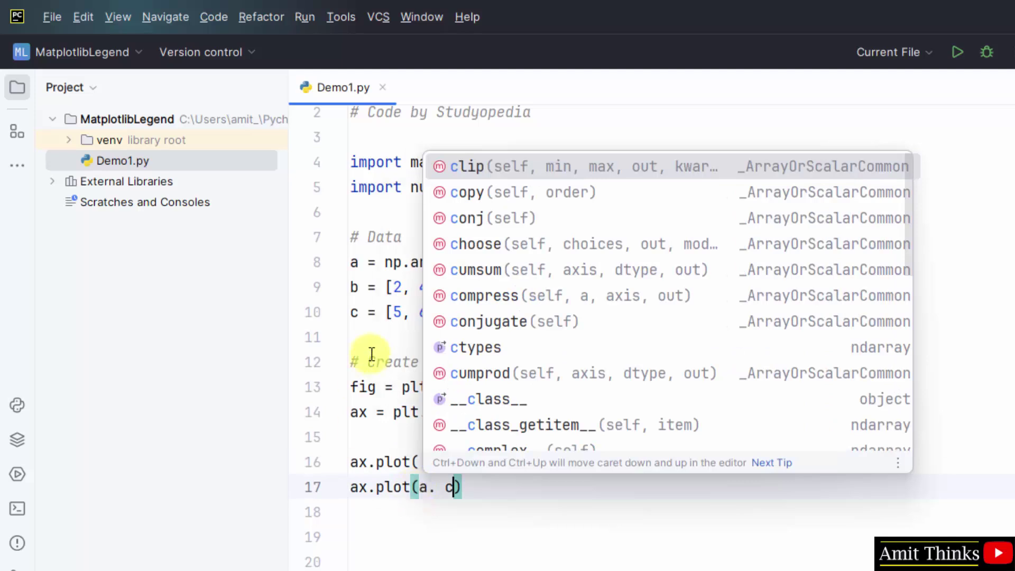
left_click(354, 287)
left_click(354, 262)
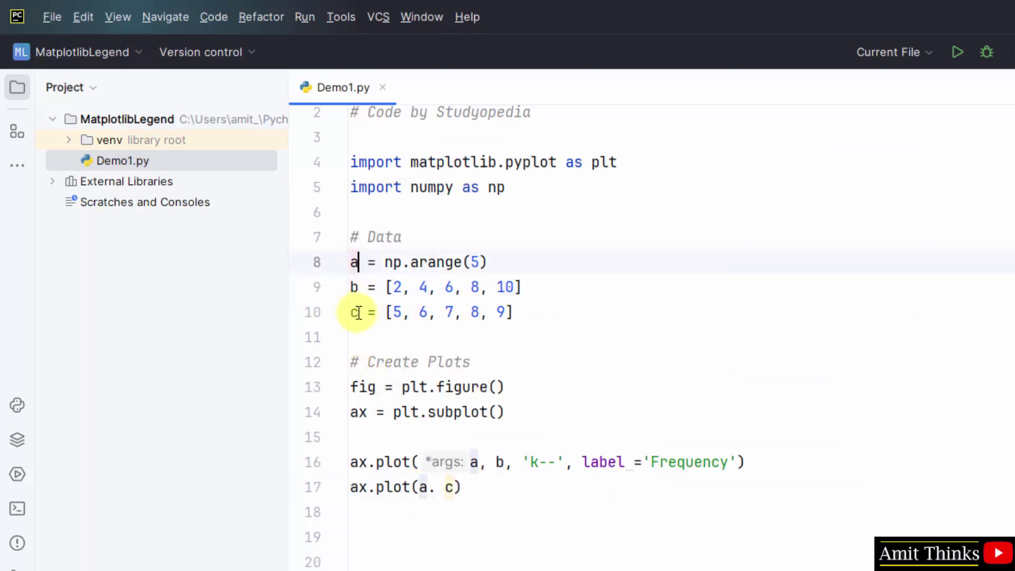
left_click(354, 313)
Step: Enter a, c, label='Periods' in the second plot, fixing the comma, semicolon and 'lable' typos
left_click(437, 484)
key("BackSpace")
key("BackSpace")
type(",")
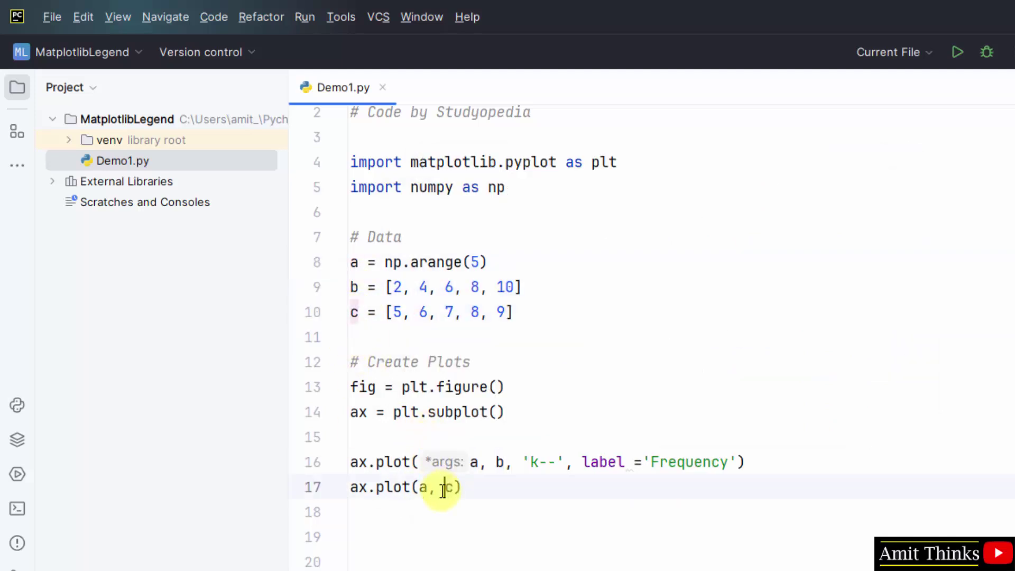
key("Right")
type(", 'k")
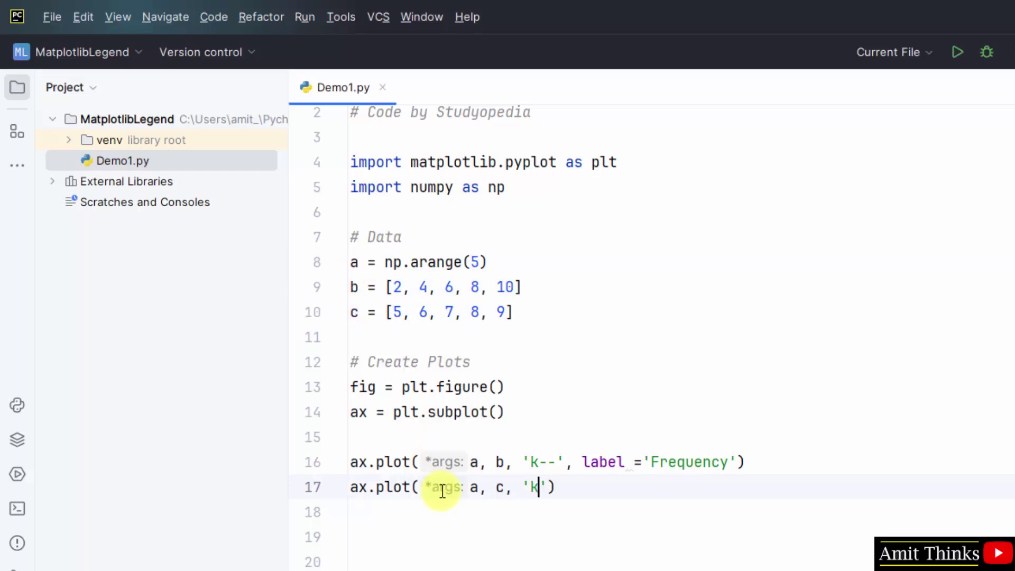
type("--'")
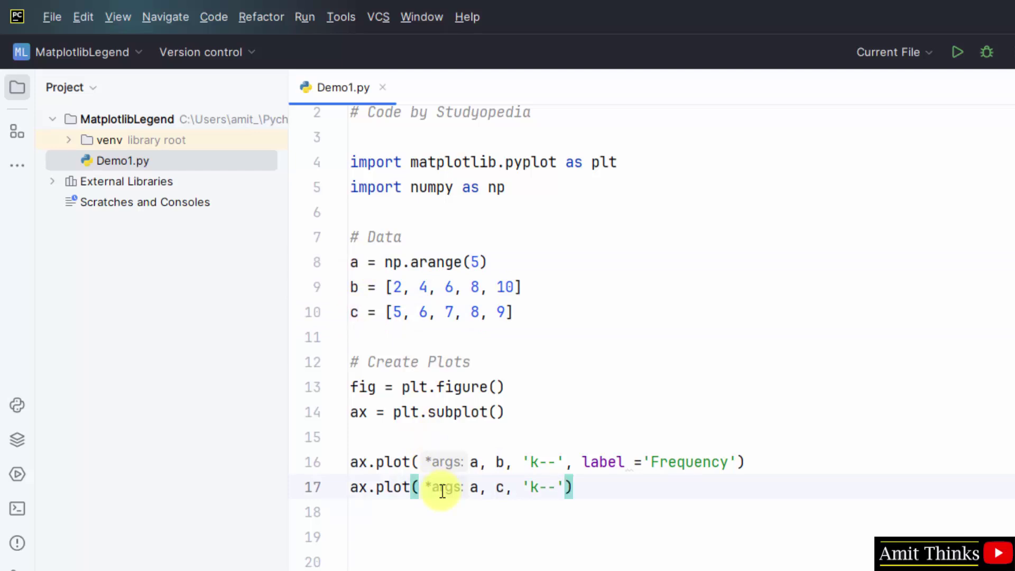
type(", lable = ")
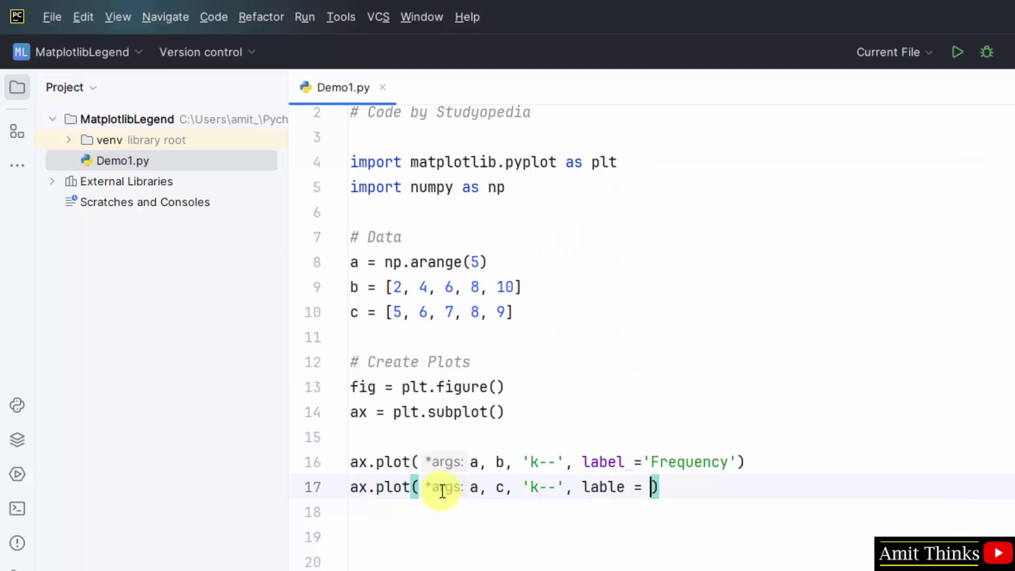
type(";Peri")
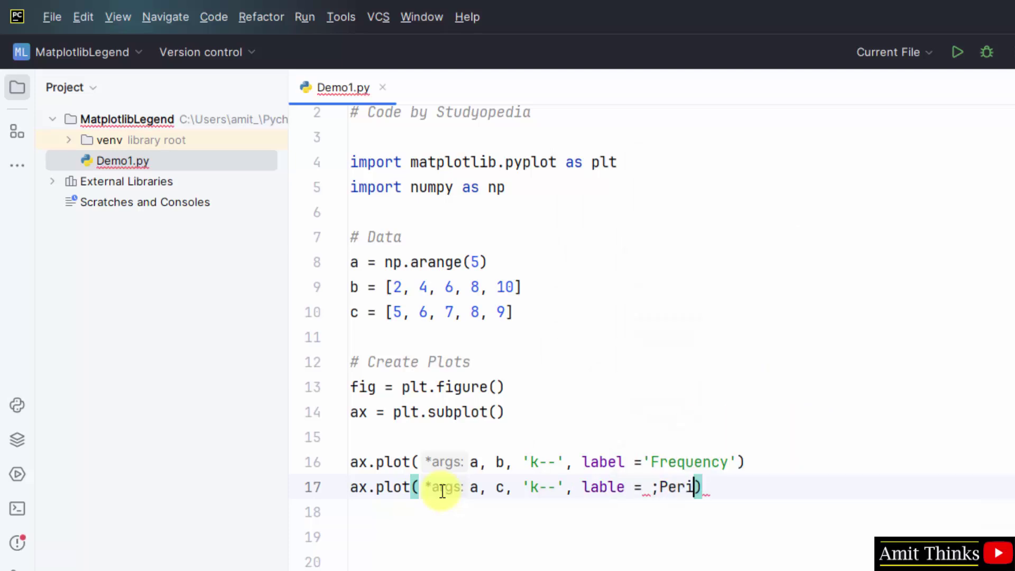
type("ods")
key("Left")
key("Left")
key("Left")
key("BackSpace")
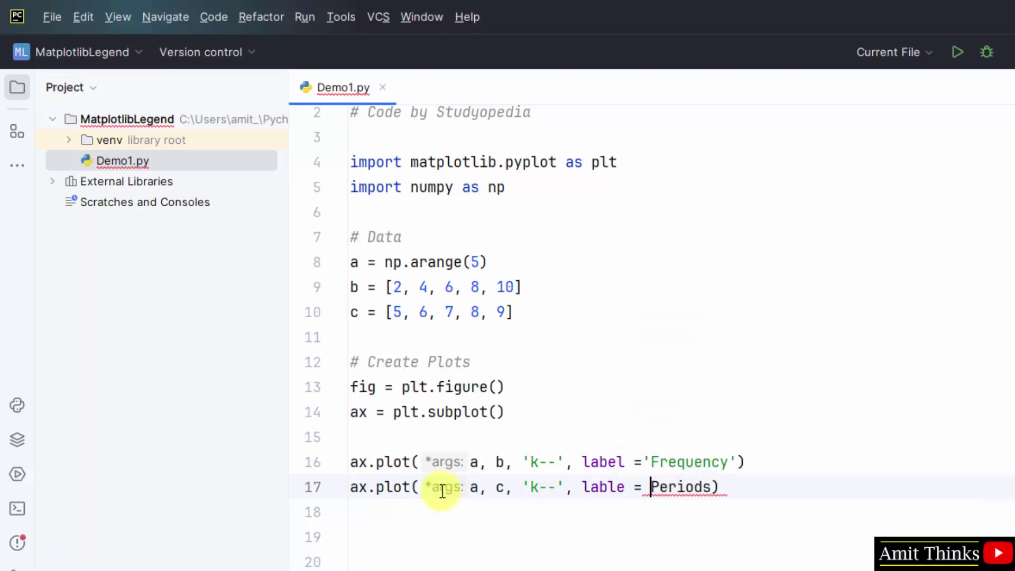
type("'")
key("Right")
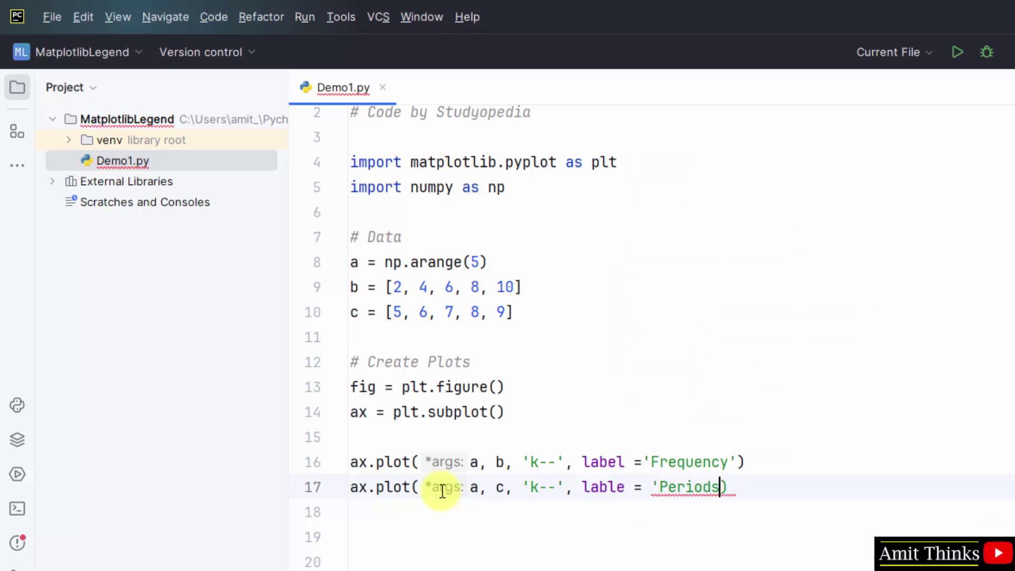
type("'")
left_click(616, 487)
key("BackSpace")
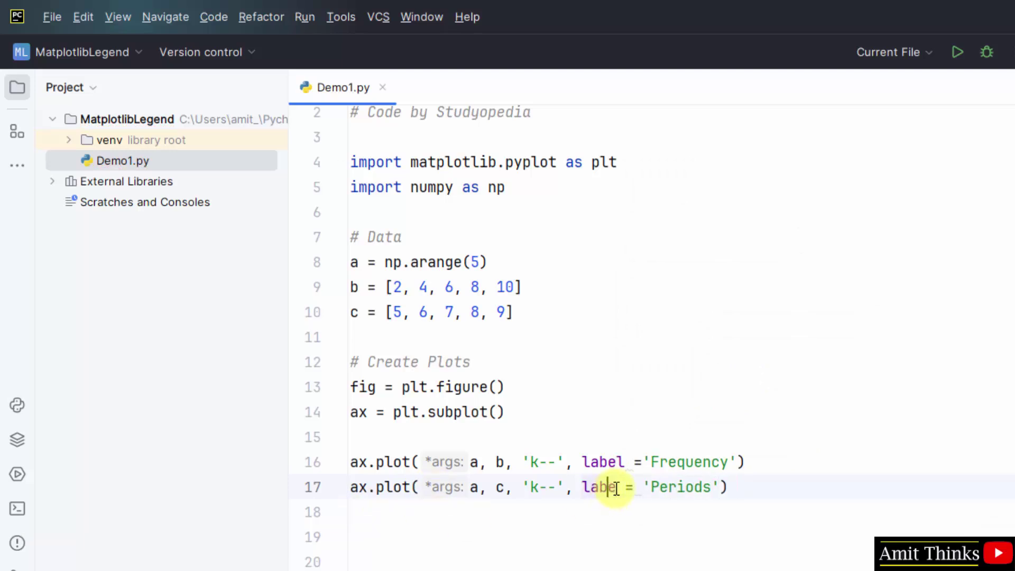
key("Right")
type("l")
Step: Change the second plot's line style to dotted 'k:'
left_click(555, 486)
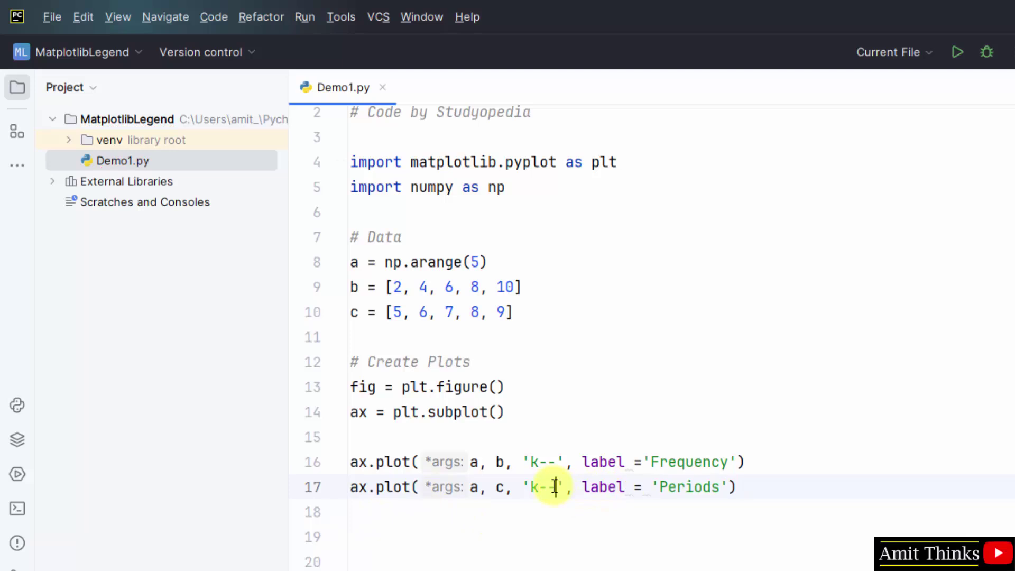
key("BackSpace")
key("BackSpace")
type(":")
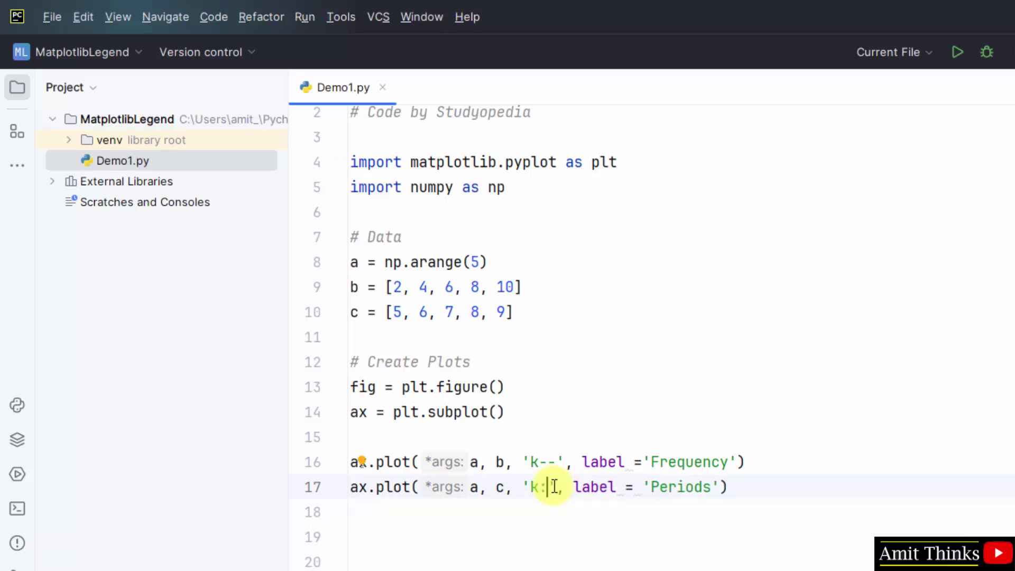
left_click_drag(547, 487, 533, 485)
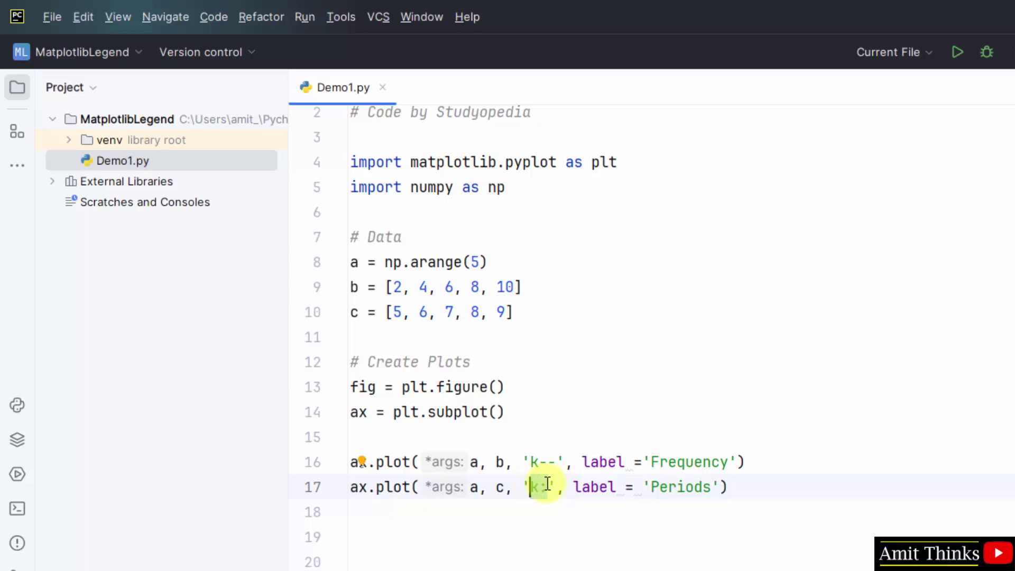
left_click(571, 519)
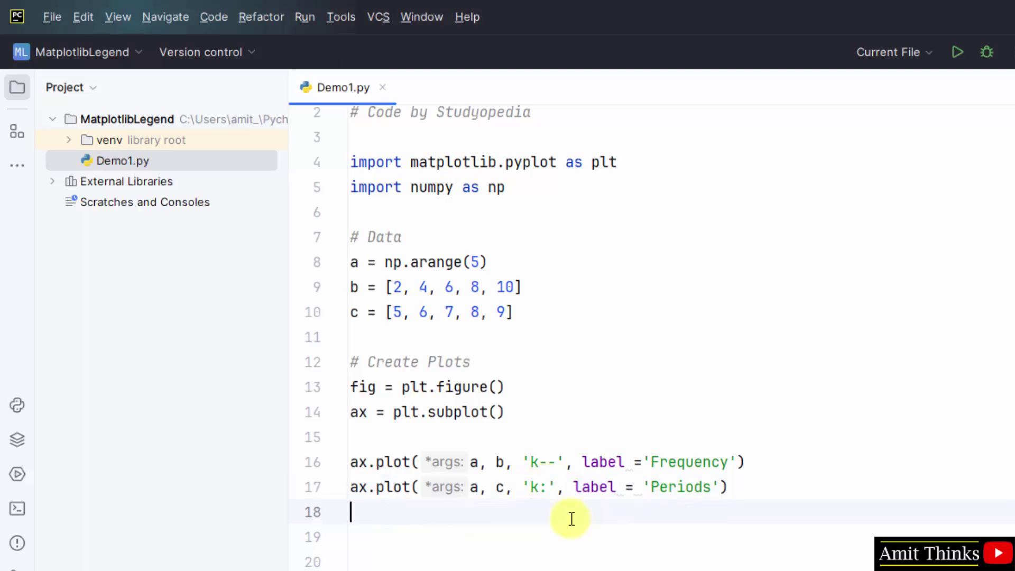
left_click(547, 486)
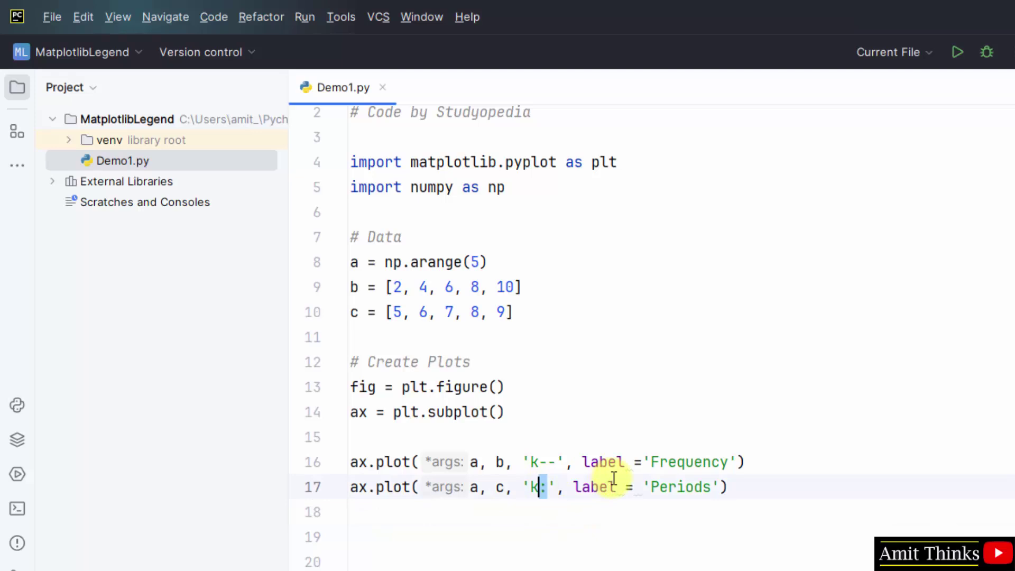
Step: Add the comment '# Create a legend using the Matplotlib Axes.legend() in Python', correcting 'legeng'
left_click(752, 489)
key("Return")
key("Return")
key("Return")
key("Return")
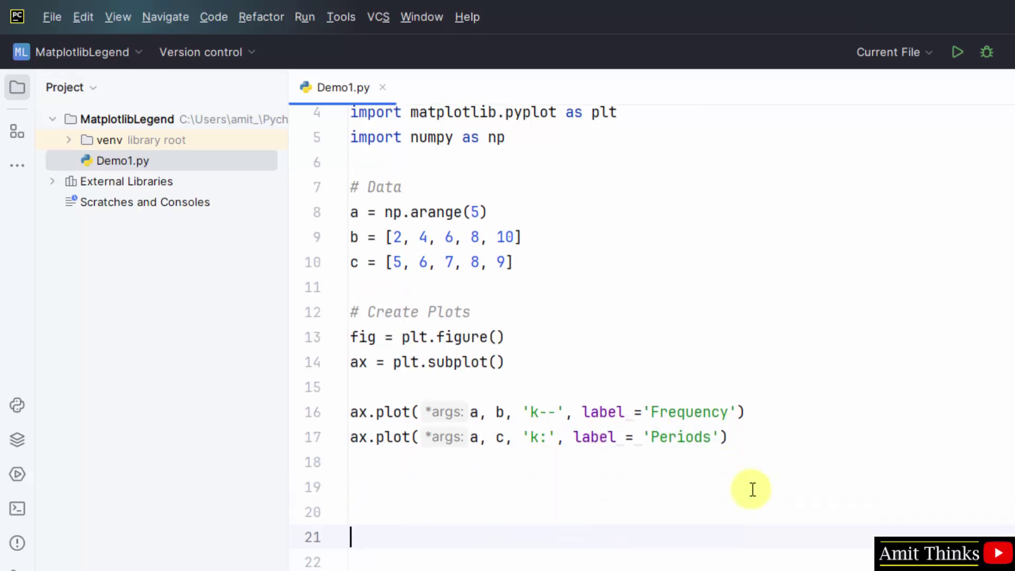
key("BackSpace")
key("BackSpace")
type("# C")
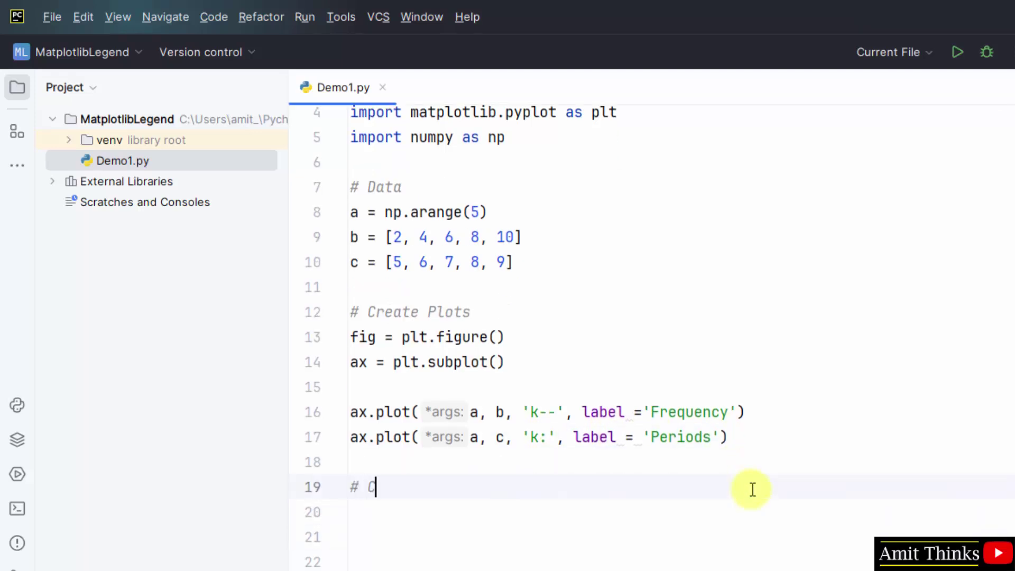
type("reate a legeng")
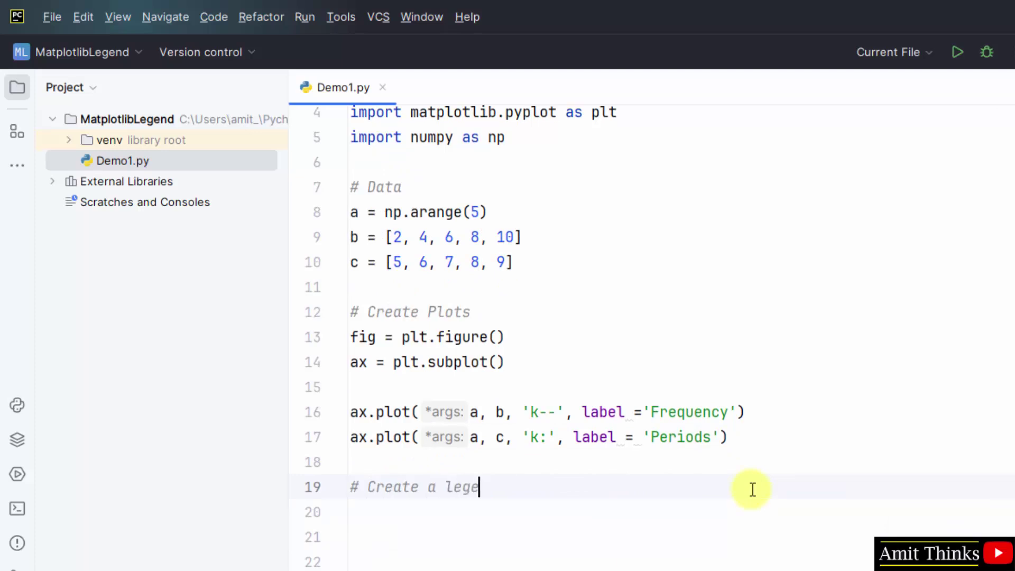
type(" using the Matplotl")
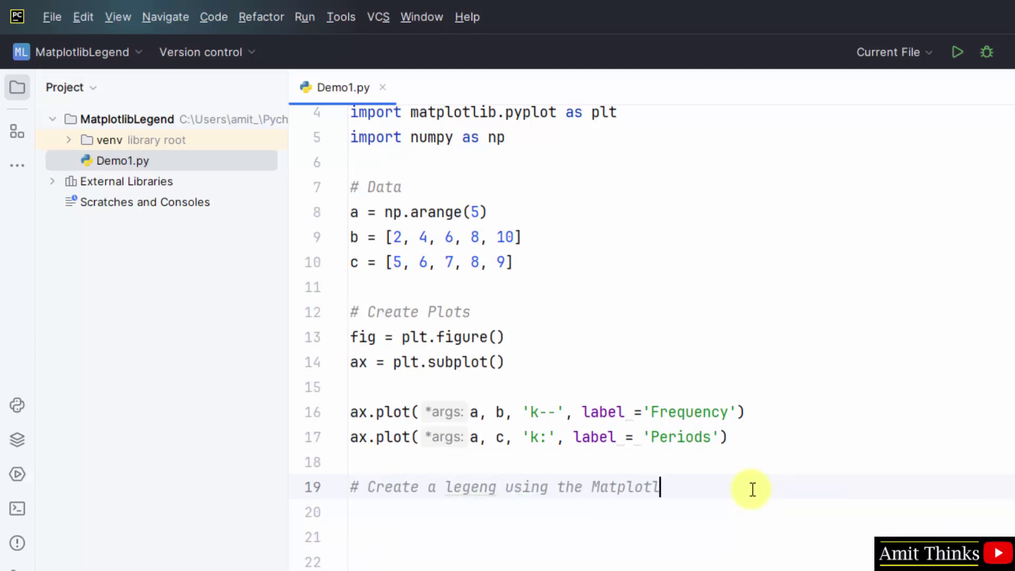
type("ib Axes.legend(")
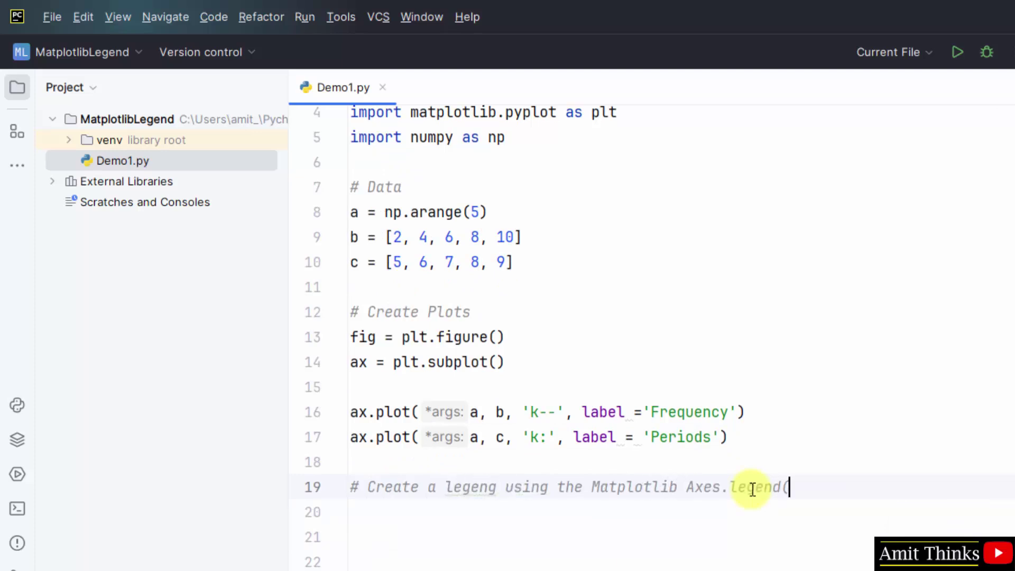
type(") in Python")
key("Return")
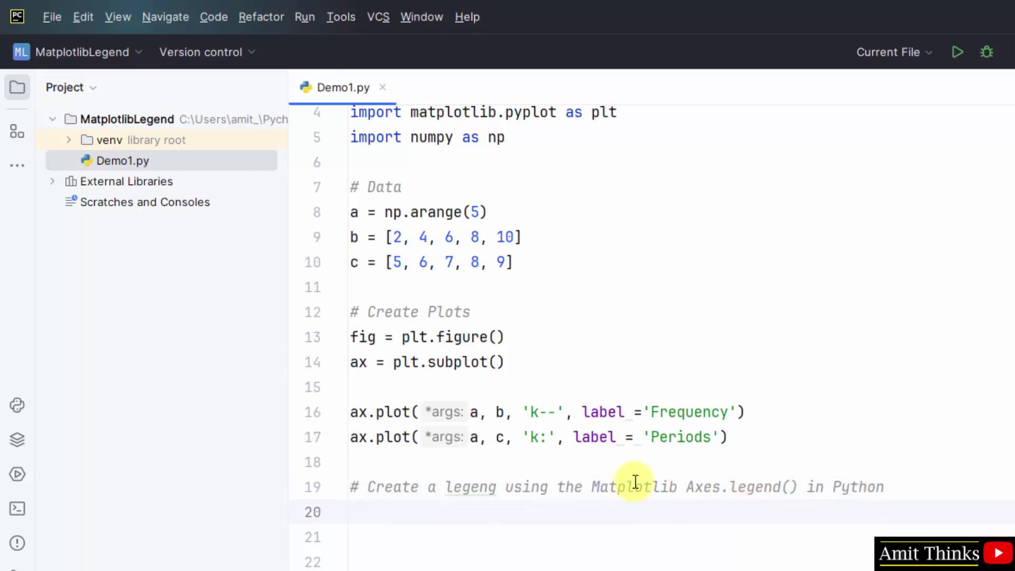
left_click(488, 488)
type("d")
key("Delete")
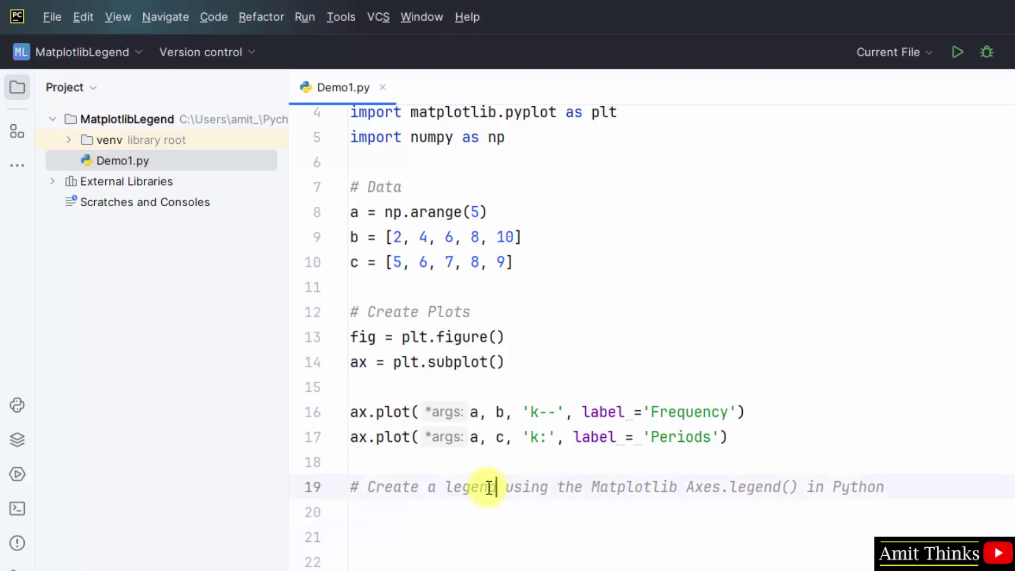
Step: Write the ax.legend() call on the line below the comment
left_click(391, 513)
left_click(377, 362)
type("x")
left_click(386, 502)
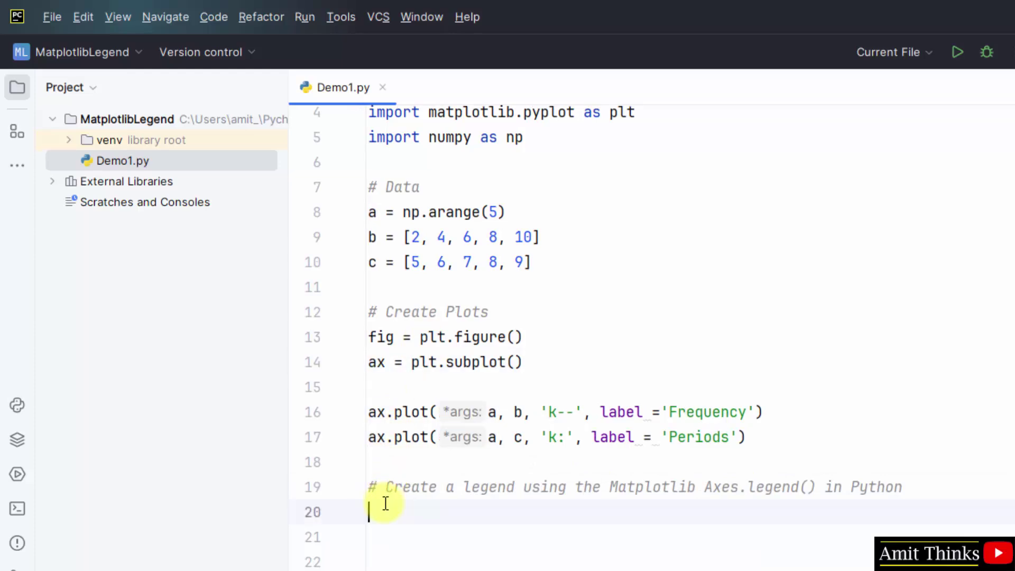
type("ax.")
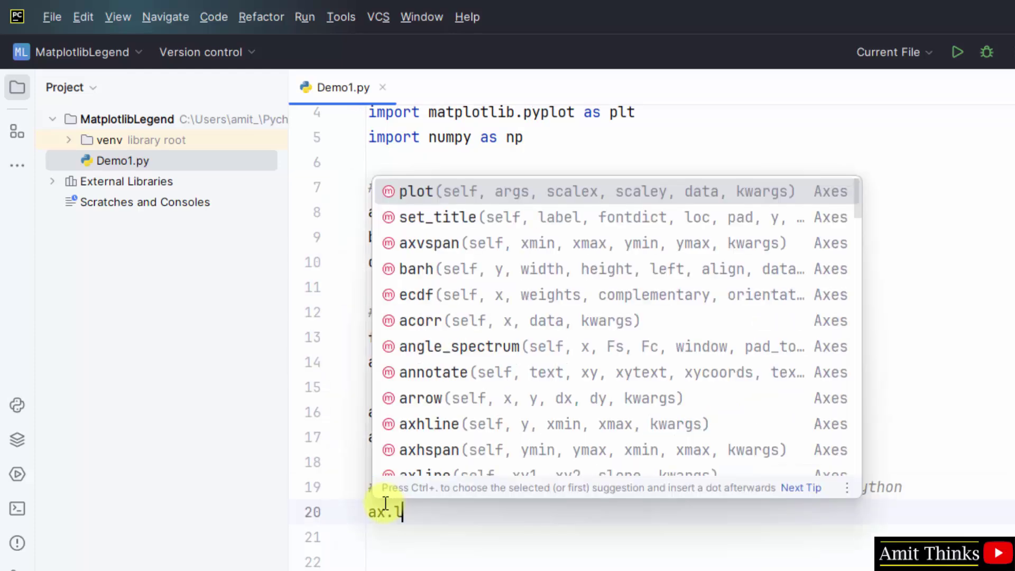
type("legend()")
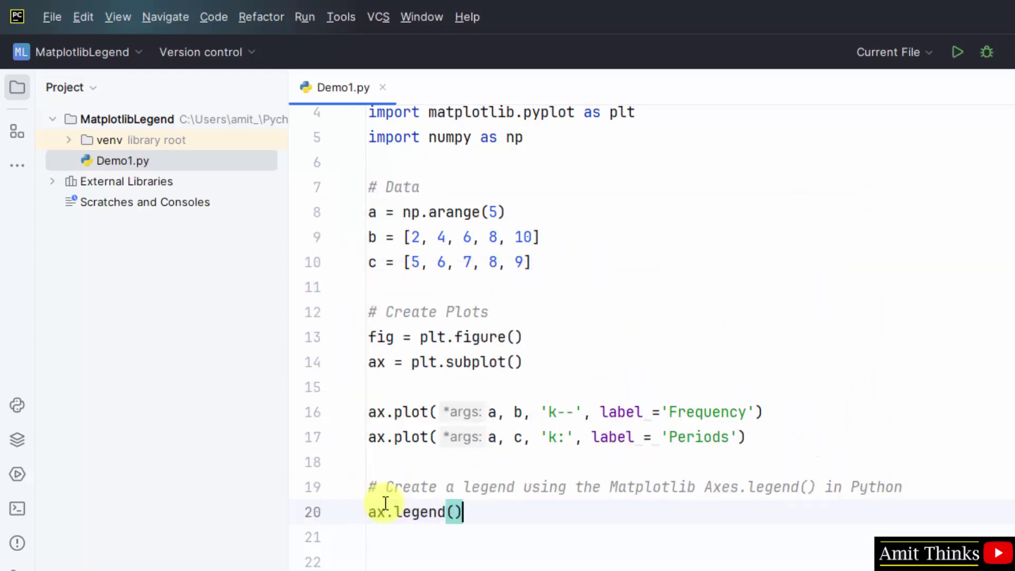
key("Return")
key("Return")
key("Return")
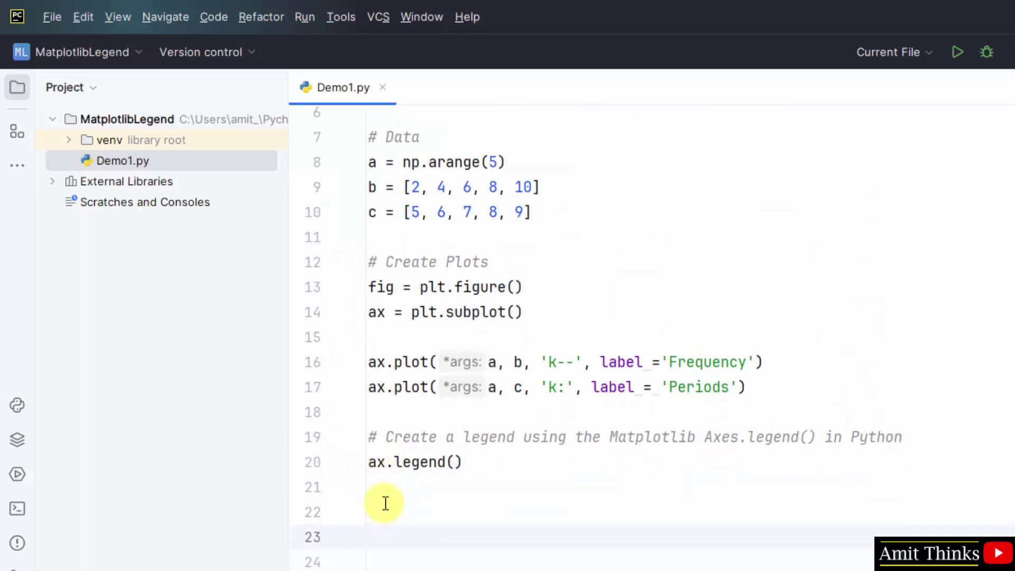
Step: Add '# Plot Title' with plt.title("Frequency of a Signal")
left_click(385, 504)
type("# Plot Title")
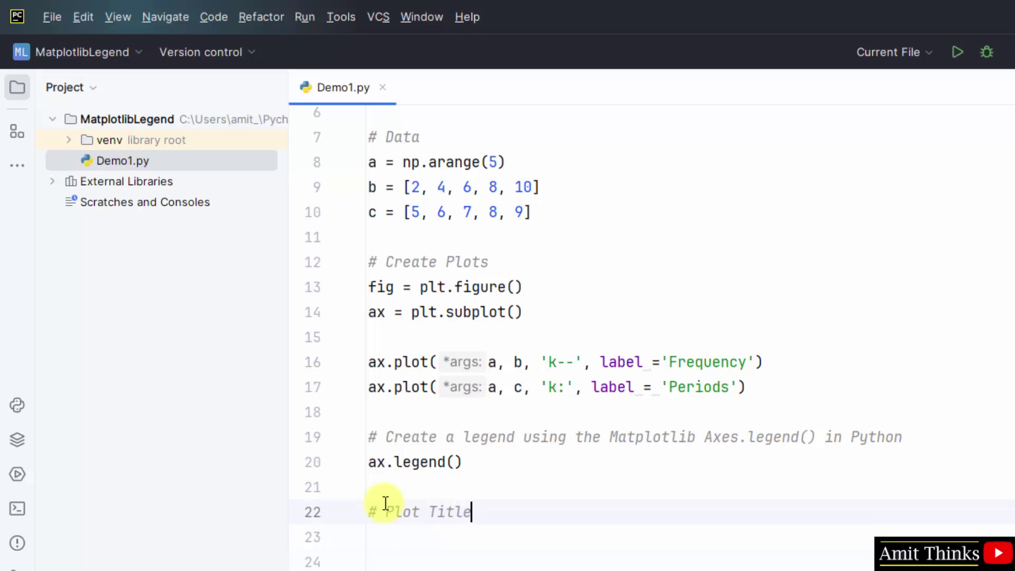
key("Return")
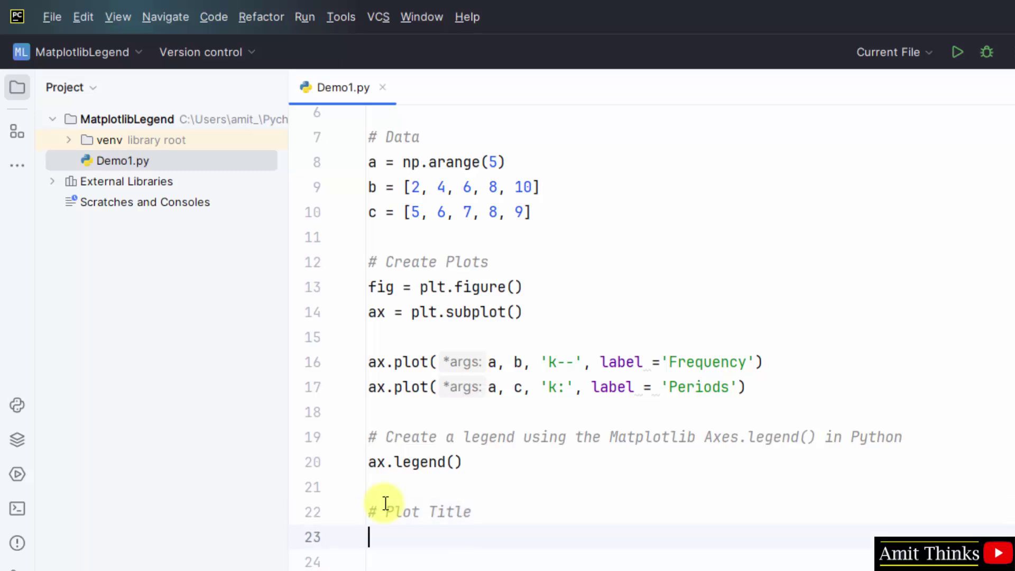
key("Return")
key("Return")
key("Return")
key("Up")
key("Up")
key("Up")
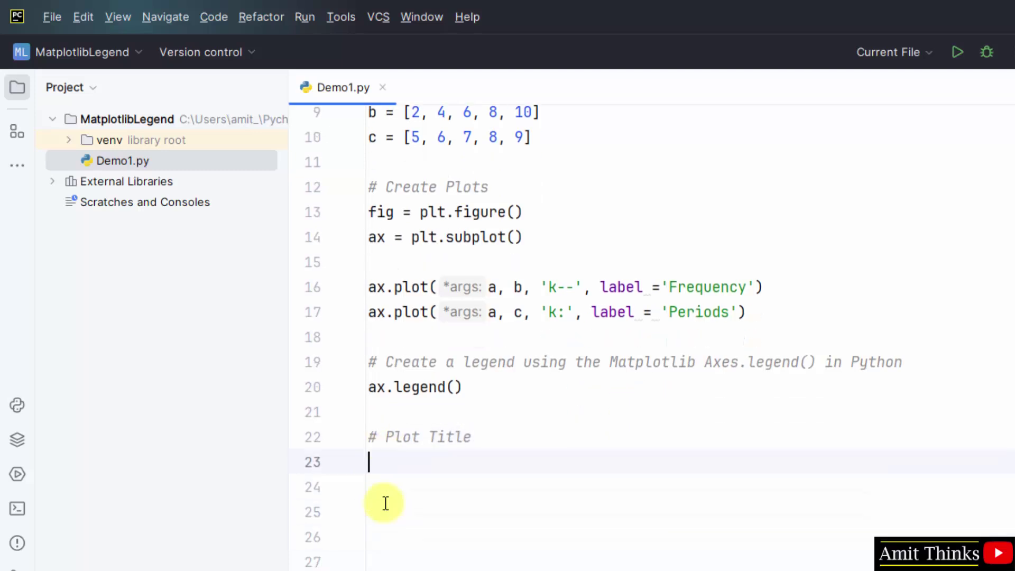
type("plt.")
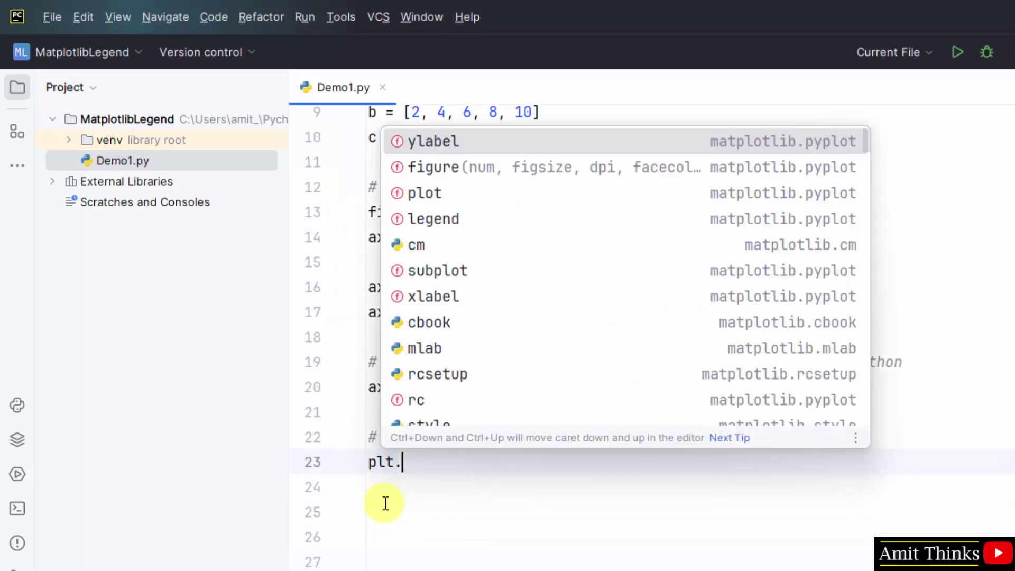
type("title")
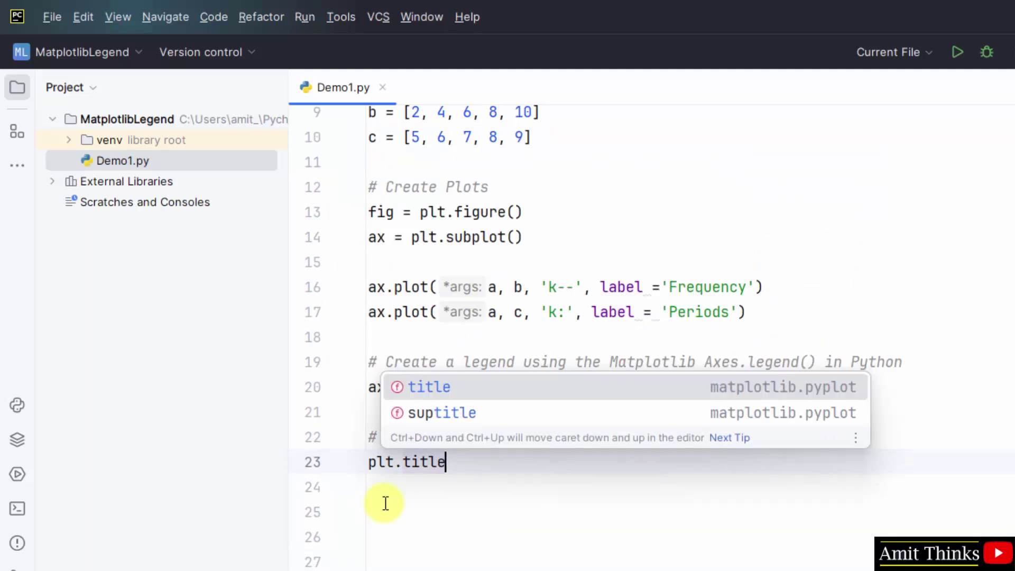
key("Return")
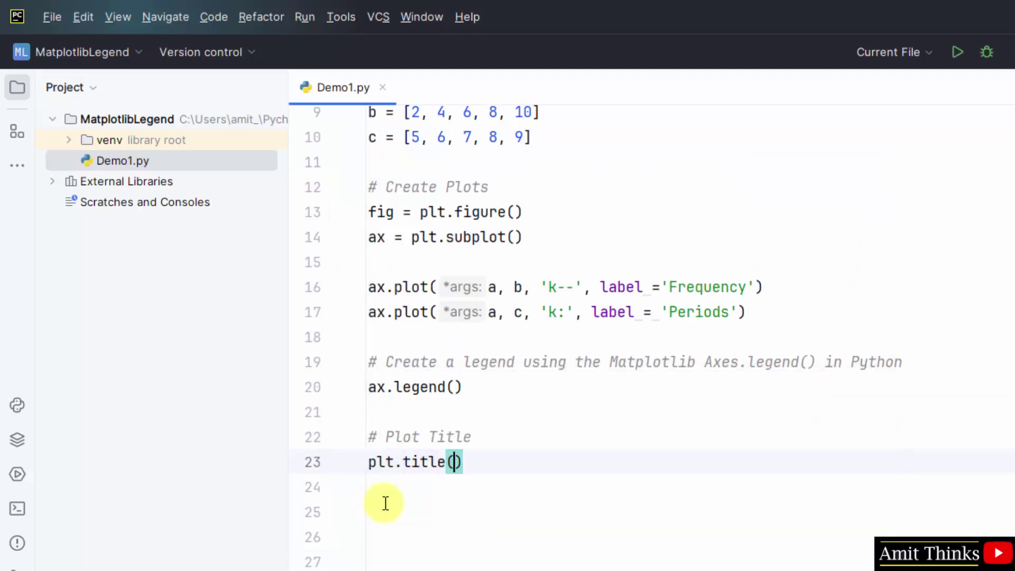
type("\"")
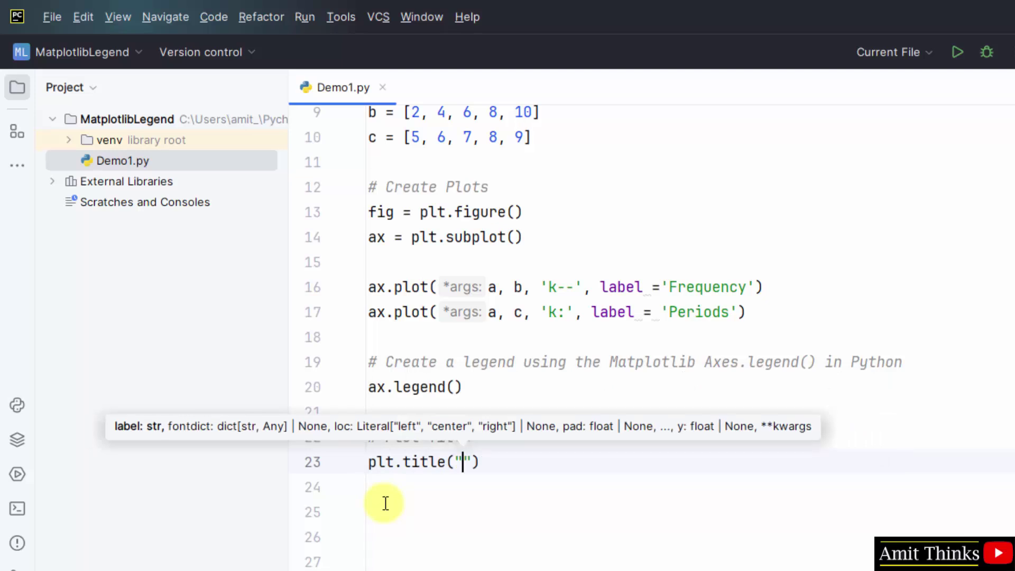
type("Frequency o")
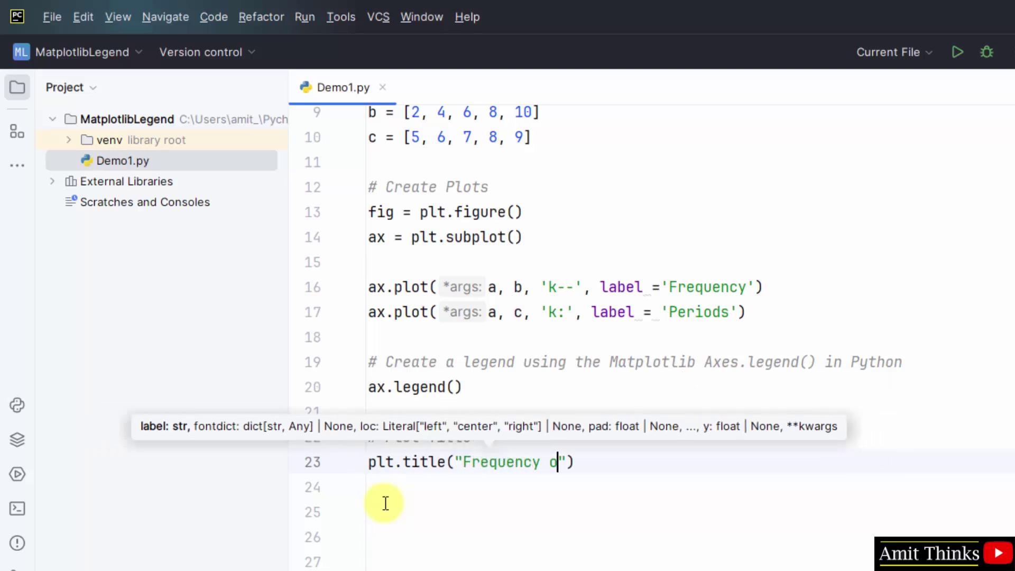
type("f a Signal")
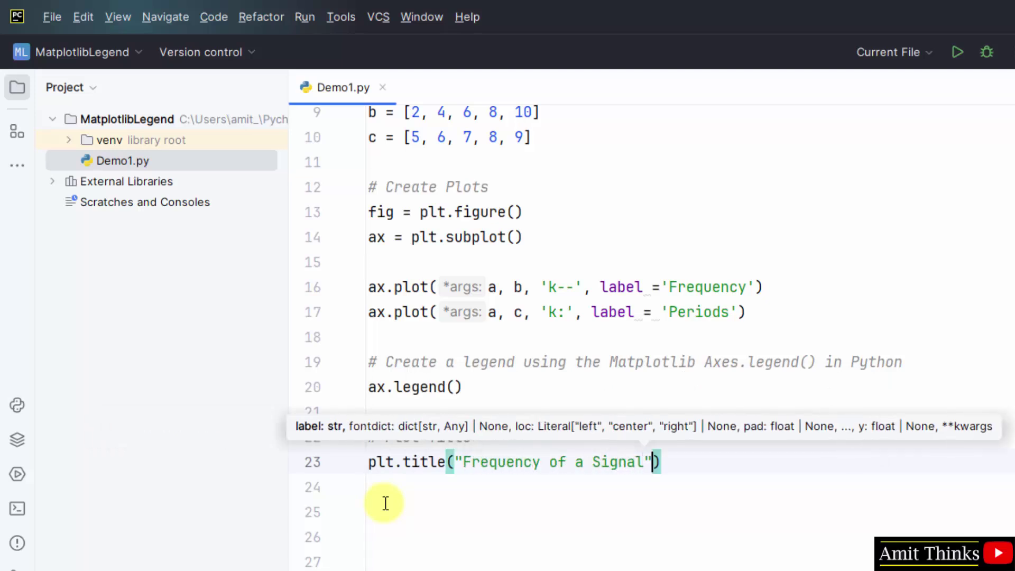
type("\")")
key("Return")
key("Return")
type("# Dis")
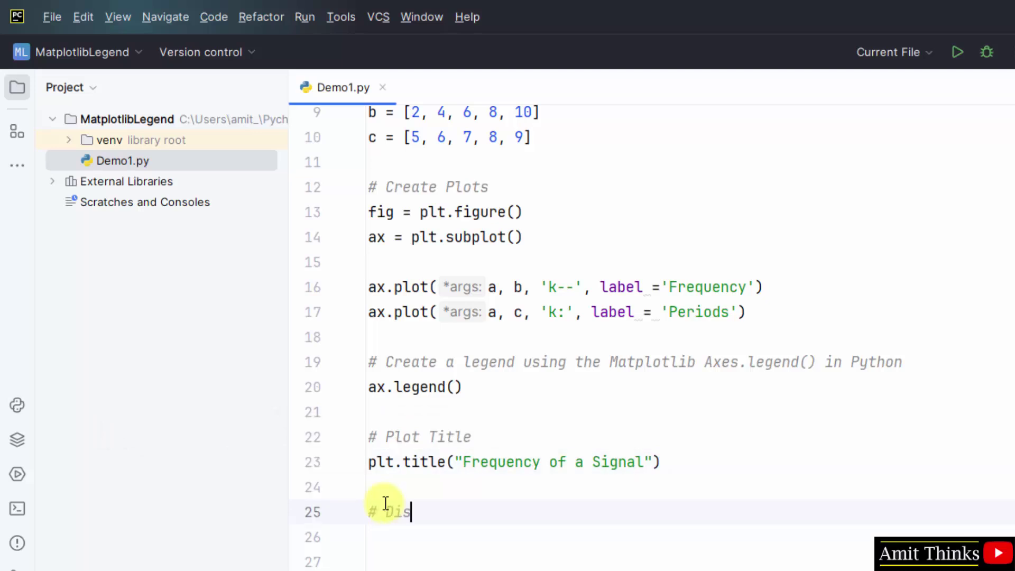
type("play the figure")
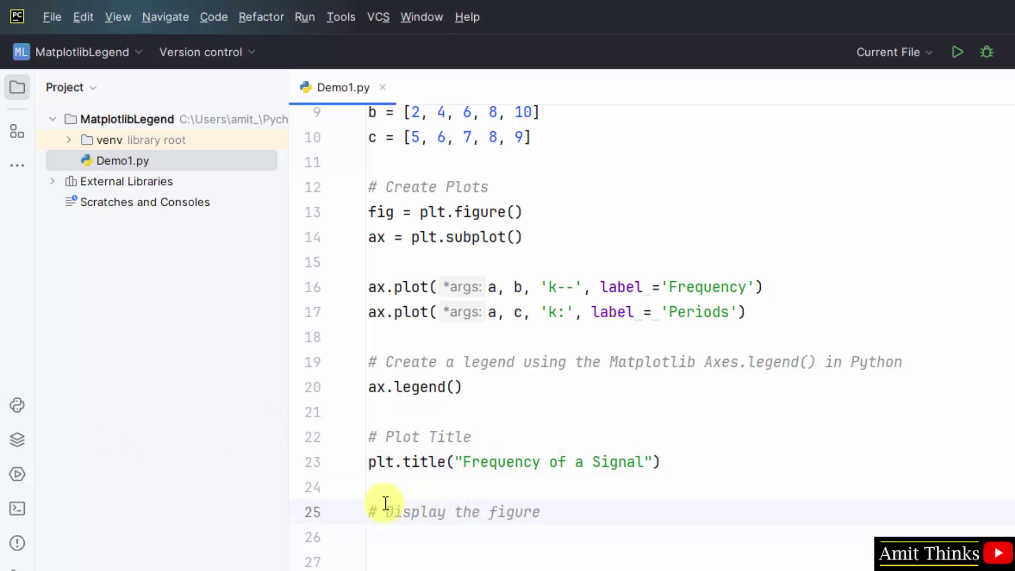
Step: Add '# Display the figure' with plt.show(), then run Demo1 from the editor
key("Return")
type("pl")
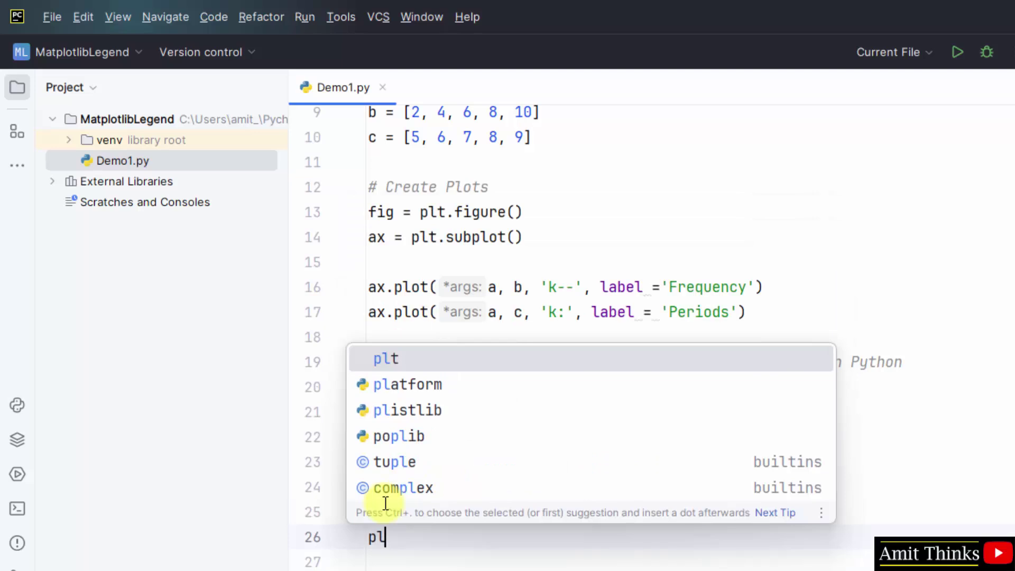
type("t.")
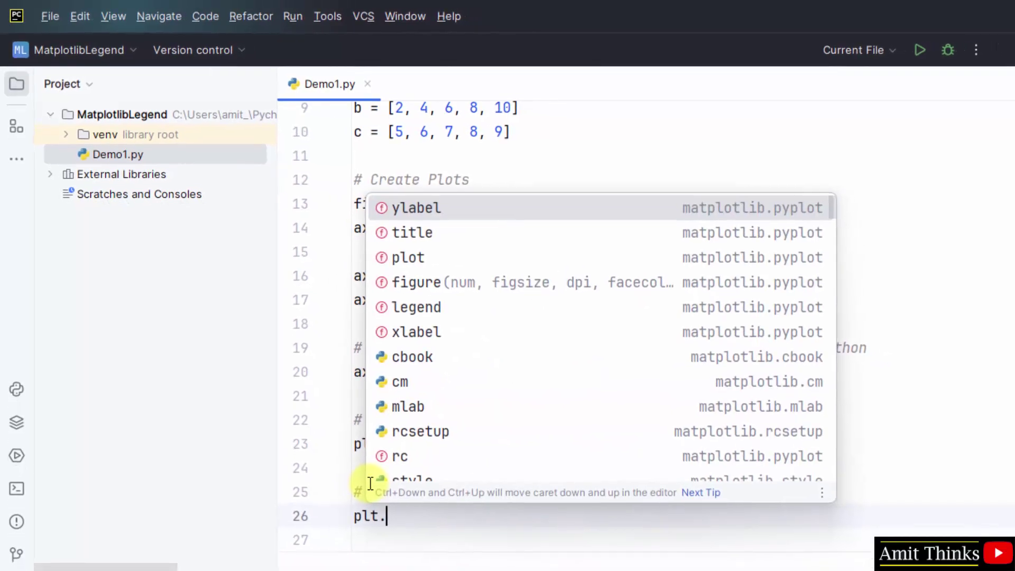
type("show*")
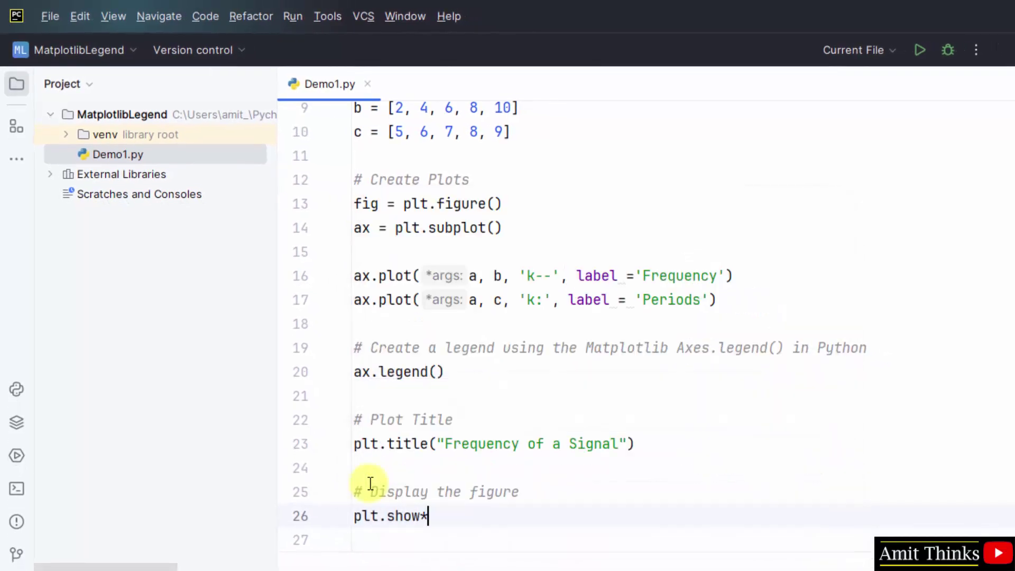
type("(")
key("BackSpace")
type("(")
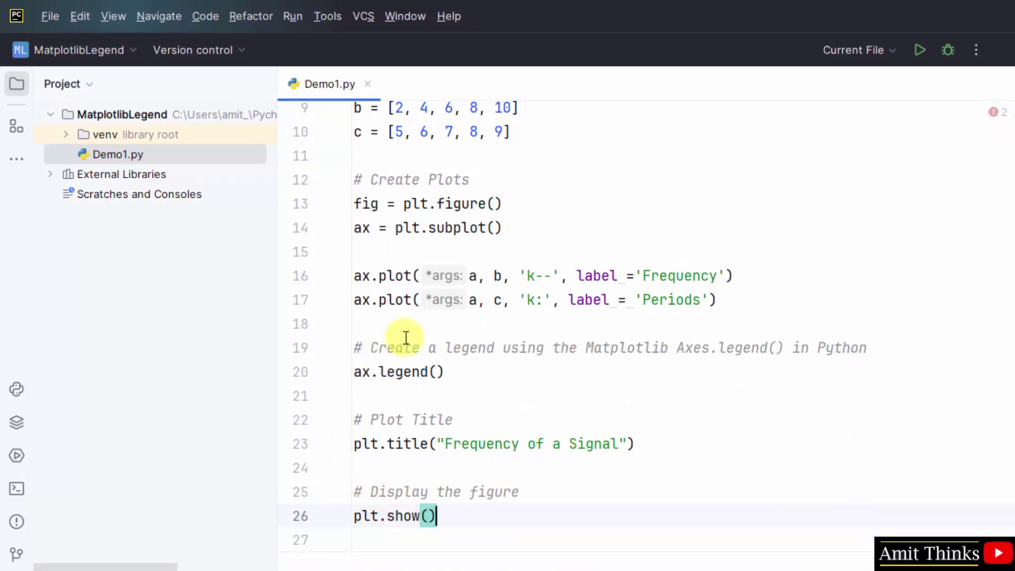
left_click(38, 18)
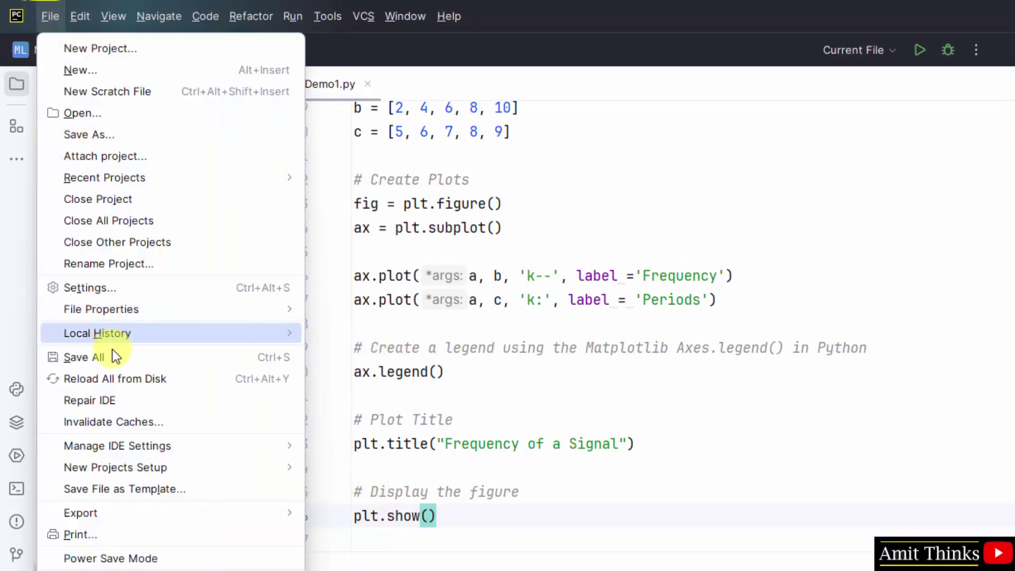
key("Escape")
right_click(470, 203)
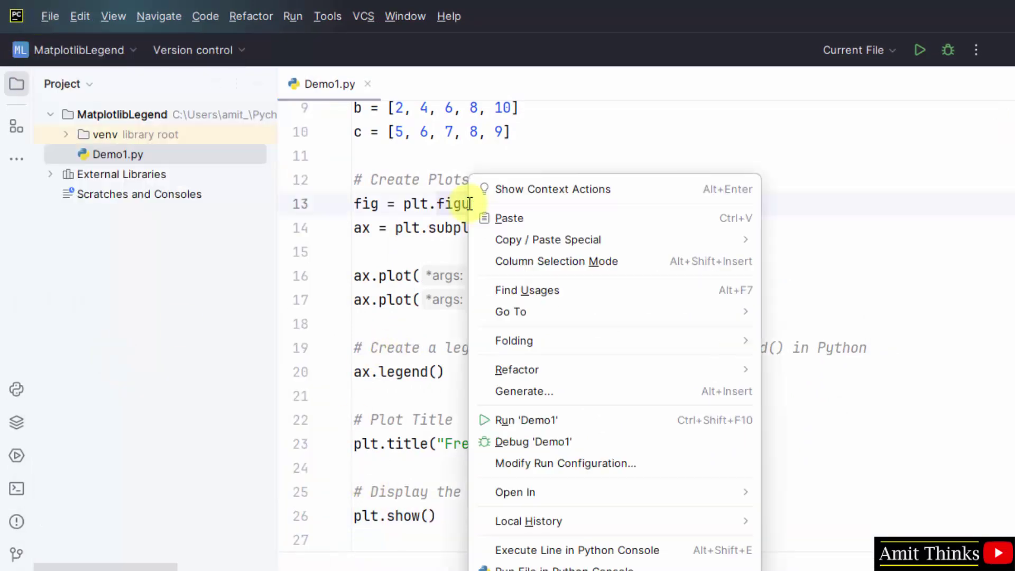
left_click(583, 421)
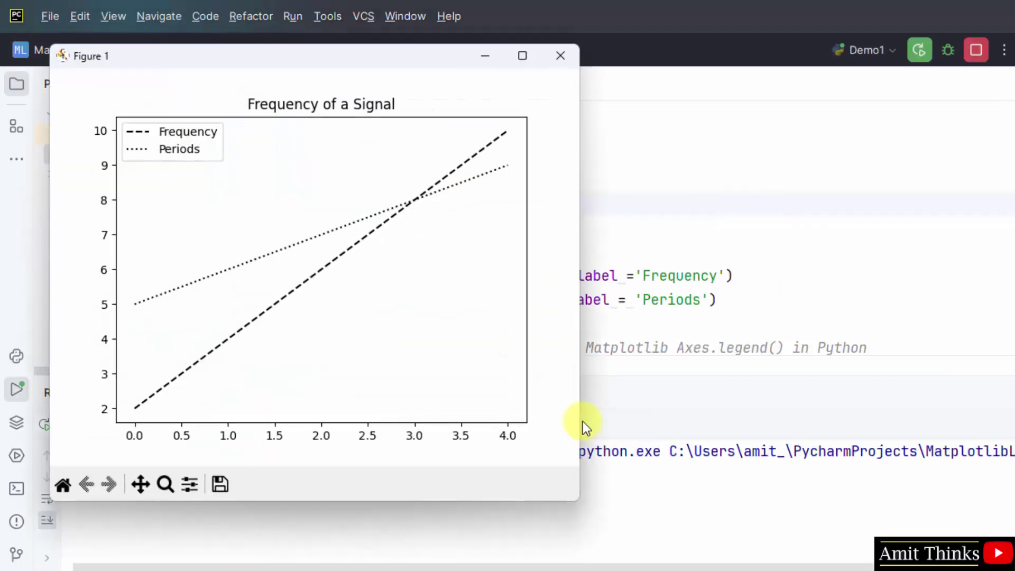
Step: Move the Figure 1 window to the right, then close it
left_click_drag(423, 71, 877, 137)
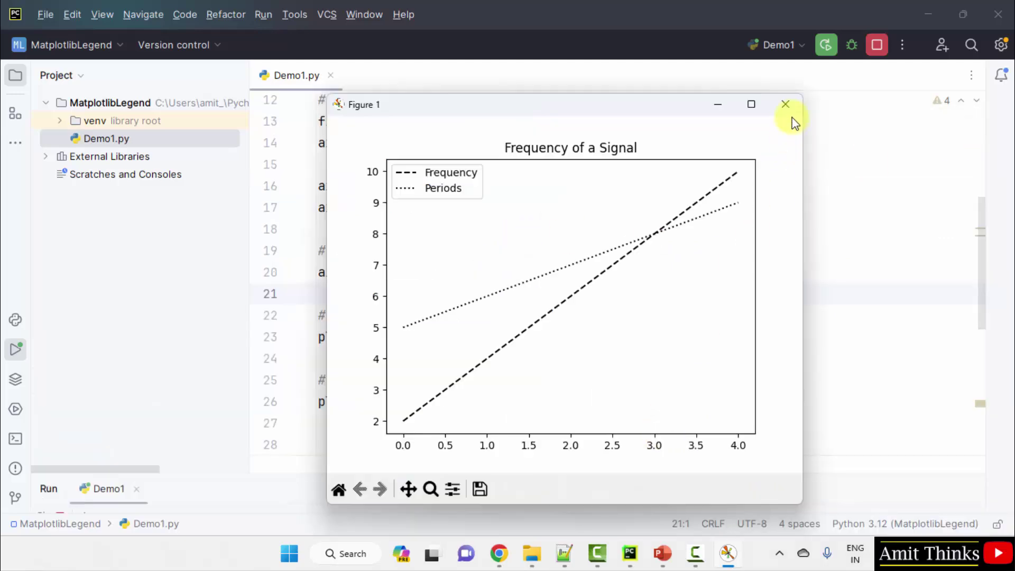
left_click(785, 103)
left_click(722, 337)
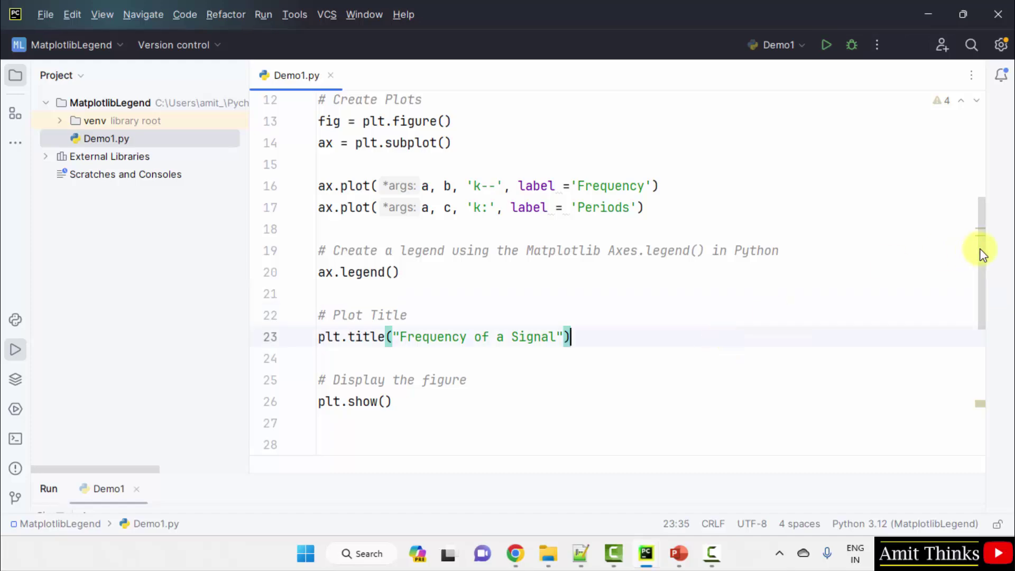